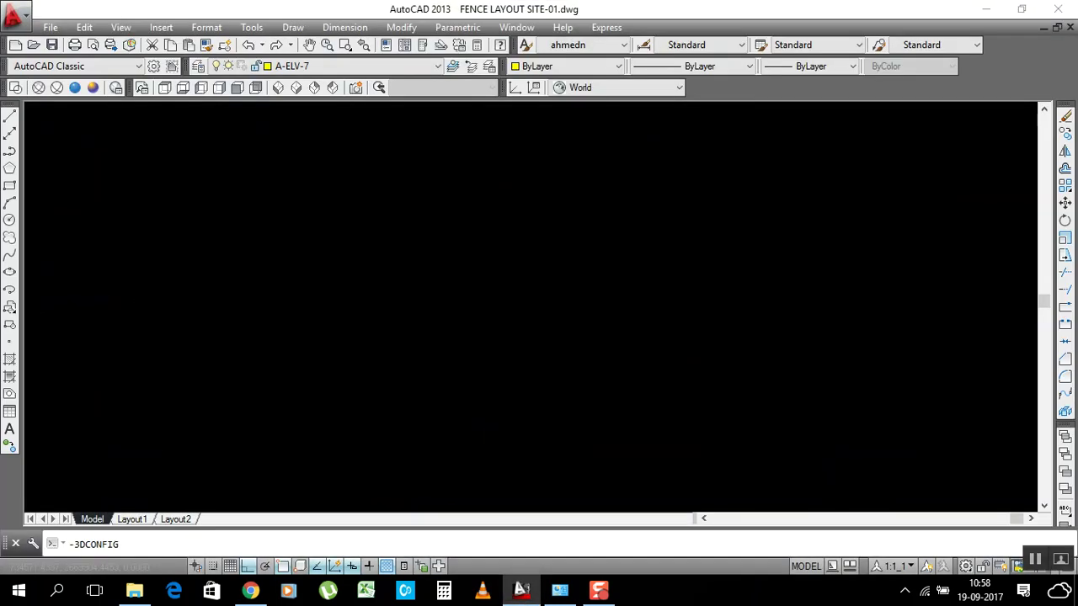
Step: Zoom in close on the cross-hatched corner post where two fence wall runs meet
scroll(606, 354, "down", 5)
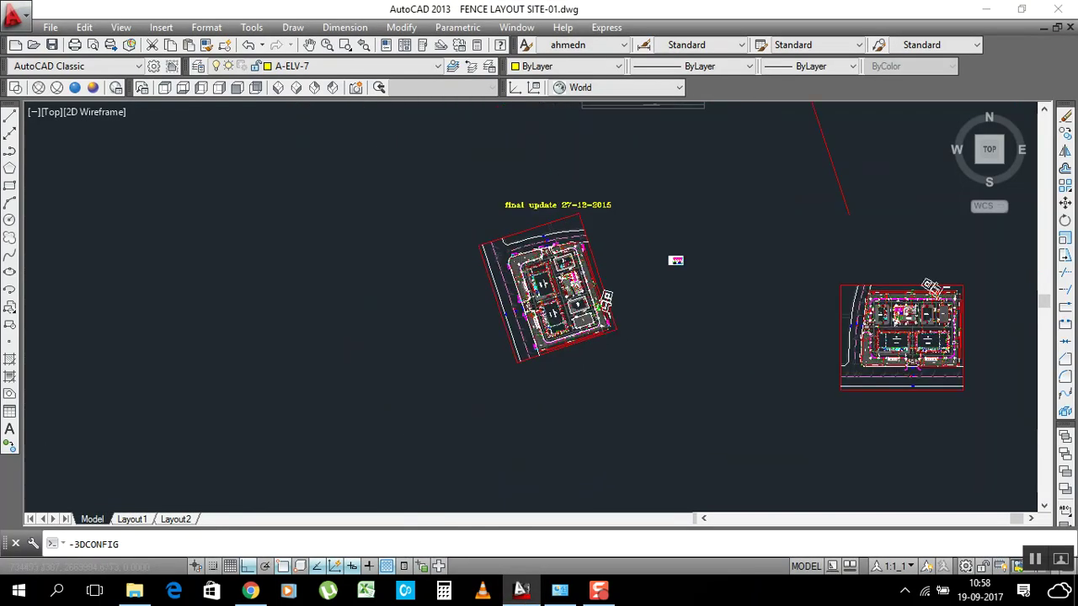
scroll(530, 251, "up", 4)
scroll(563, 289, "down", 2)
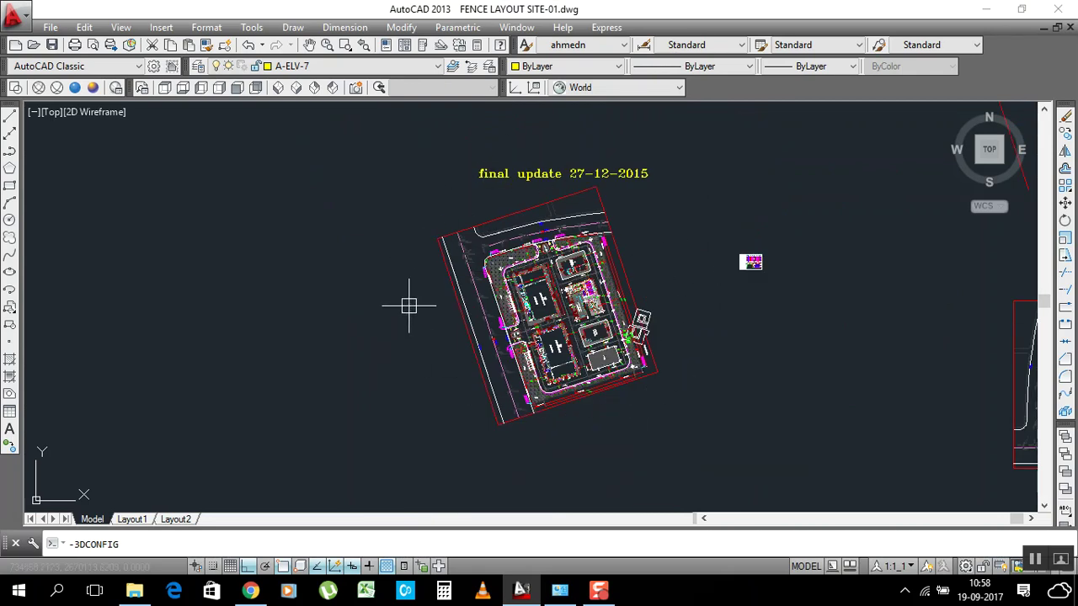
scroll(461, 217, "up", 2)
scroll(543, 293, "down", 8)
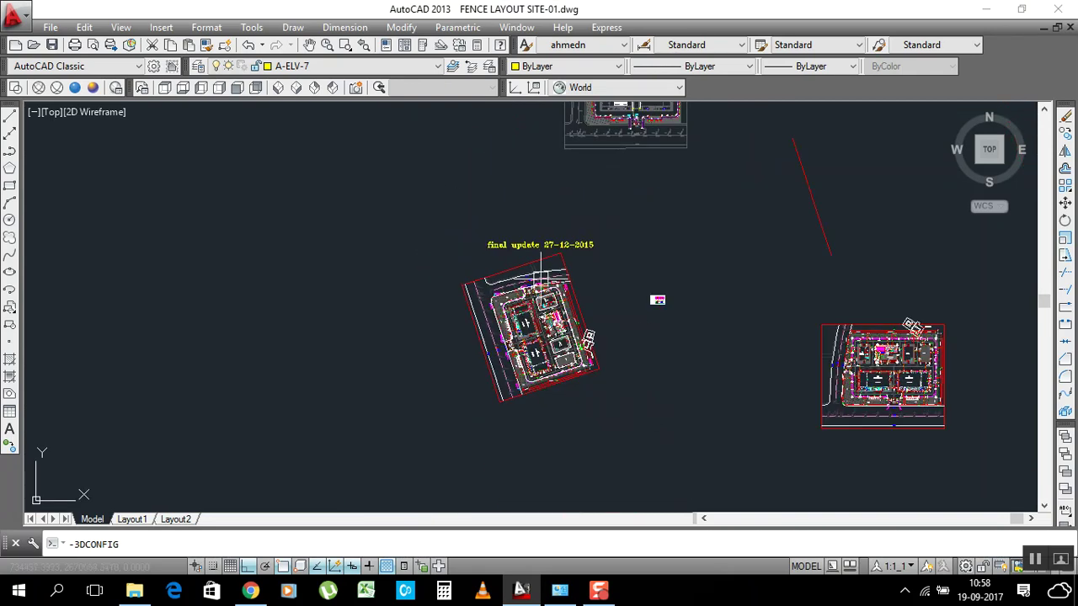
scroll(665, 350, "up", 6)
scroll(610, 278, "up", 3)
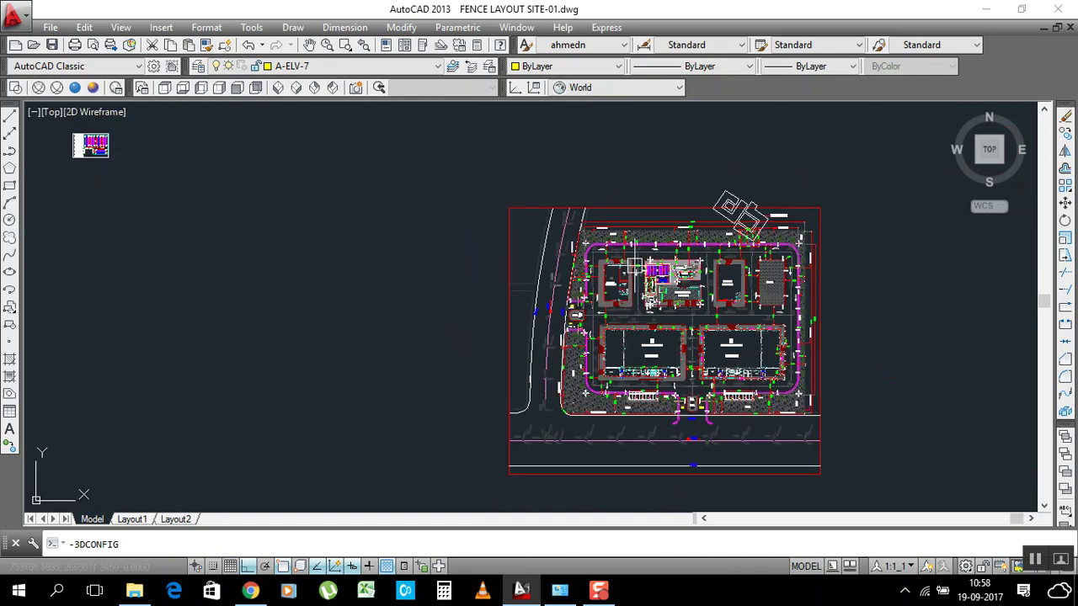
scroll(682, 484, "up", 1)
scroll(756, 361, "up", 2)
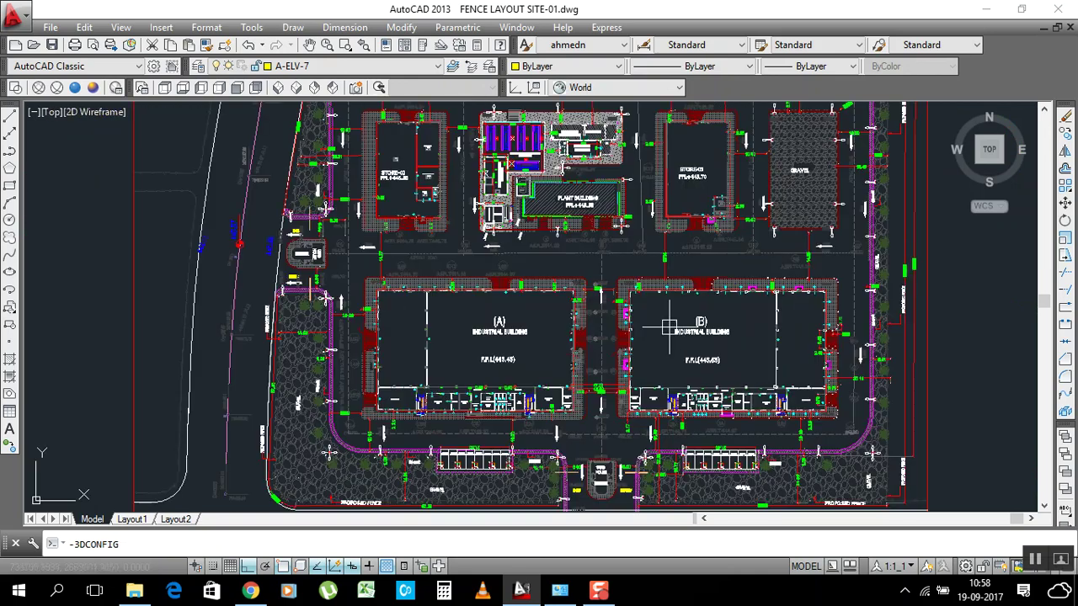
scroll(733, 288, "down", 8)
scroll(482, 253, "up", 5)
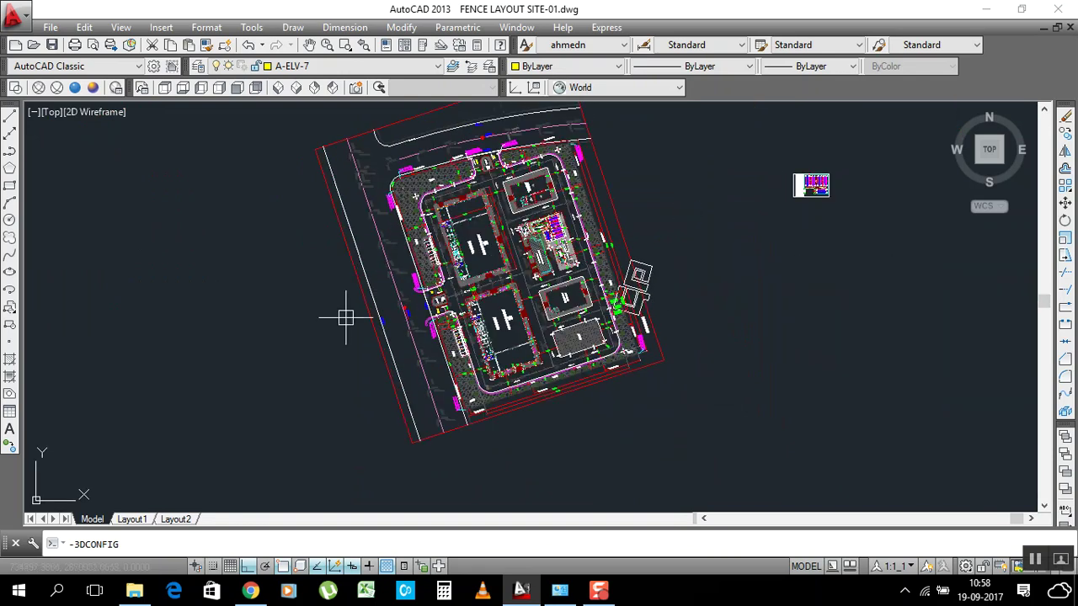
scroll(379, 208, "up", 4)
scroll(424, 205, "up", 3)
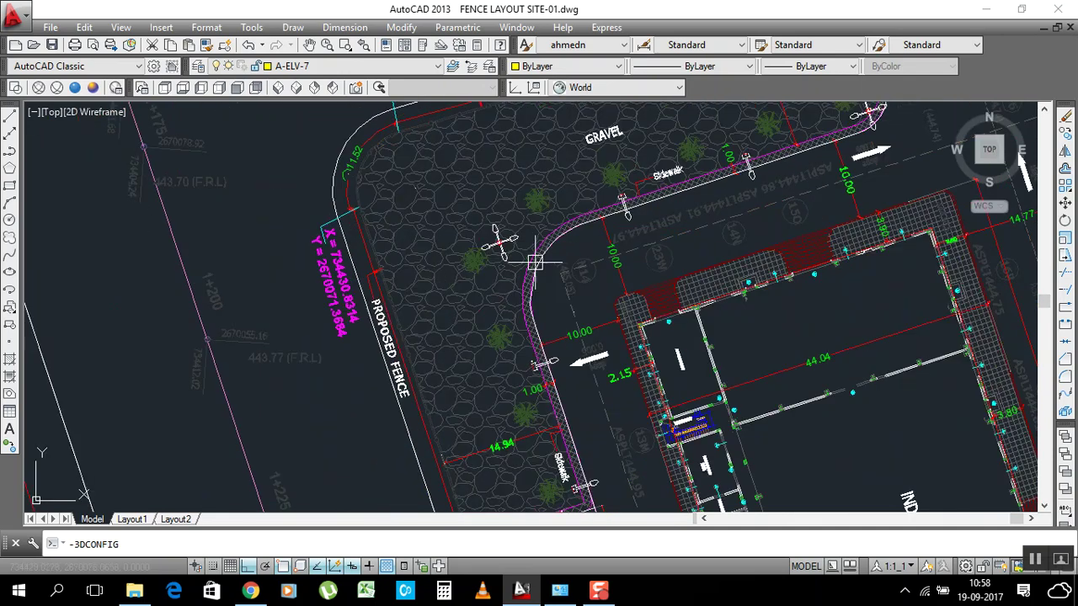
scroll(500, 243, "up", 5)
scroll(424, 303, "up", 6)
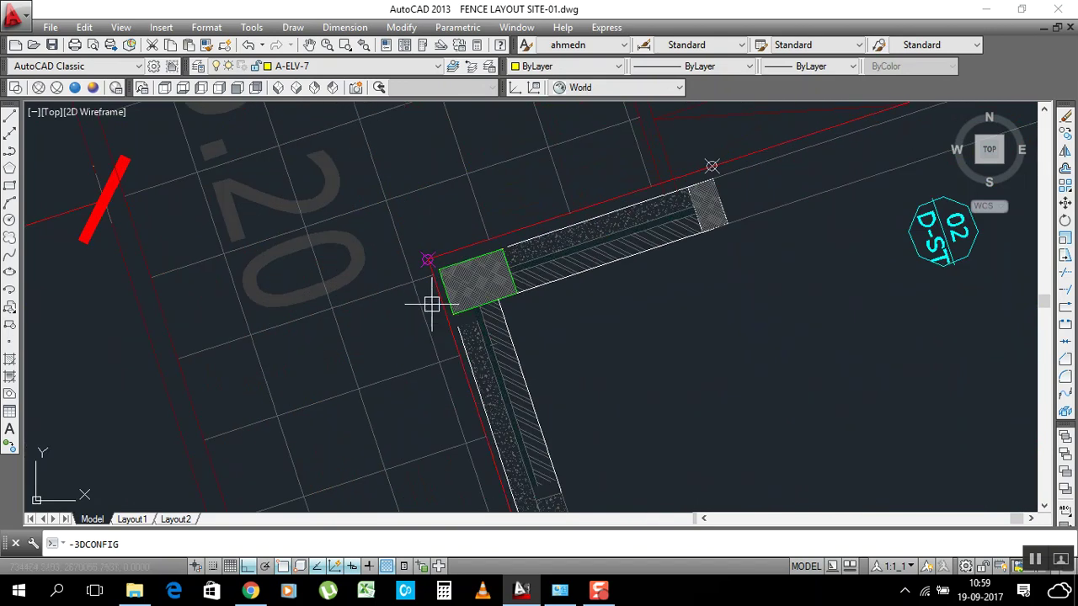
scroll(493, 234, "up", 4)
scroll(423, 224, "up", 2)
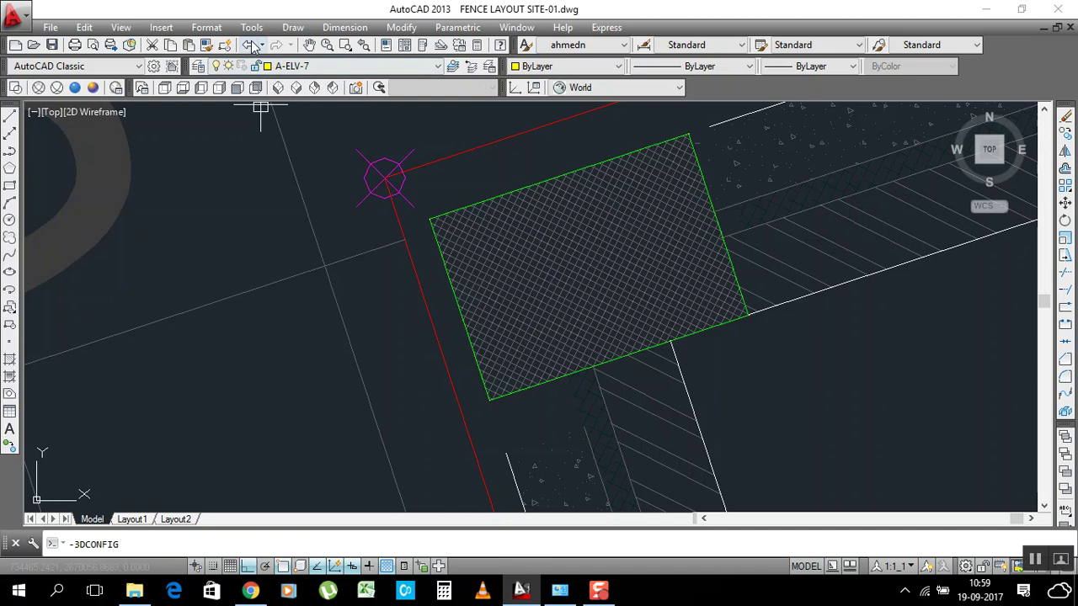
Step: Load PT.LSP through Tools > Load Application, then close the loader
left_click(252, 27)
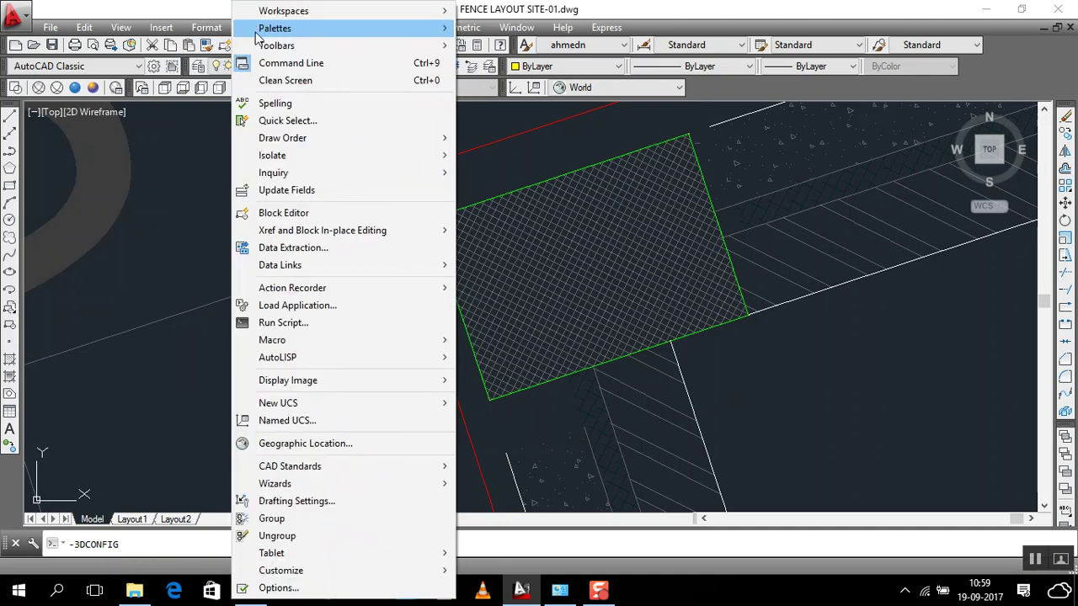
left_click(297, 308)
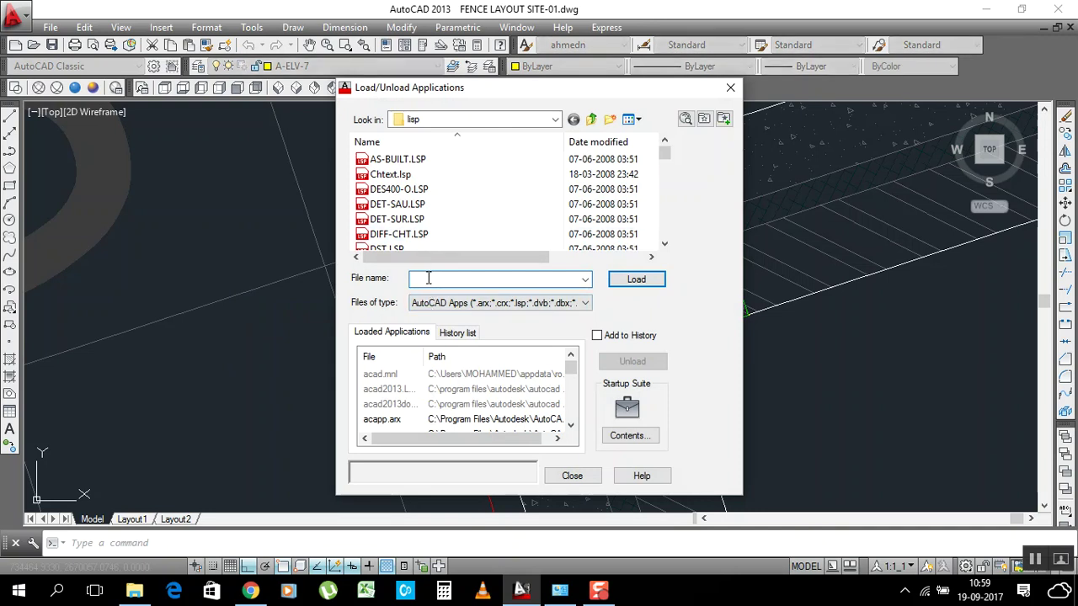
type("p")
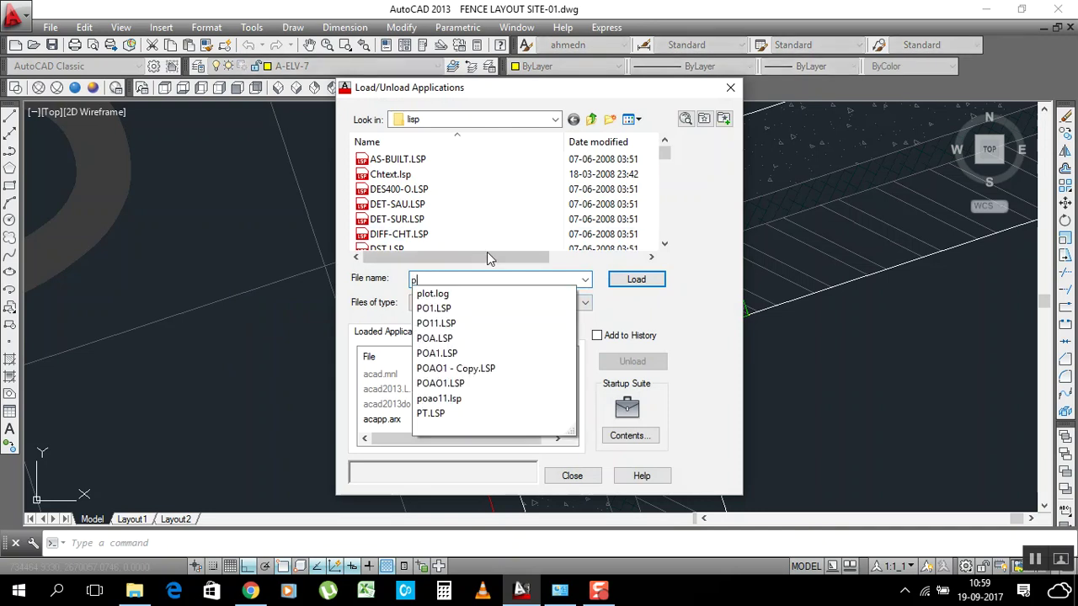
mouse_move(665, 154)
left_mouse_down()
mouse_move(663, 232)
mouse_move(663, 150)
left_mouse_up()
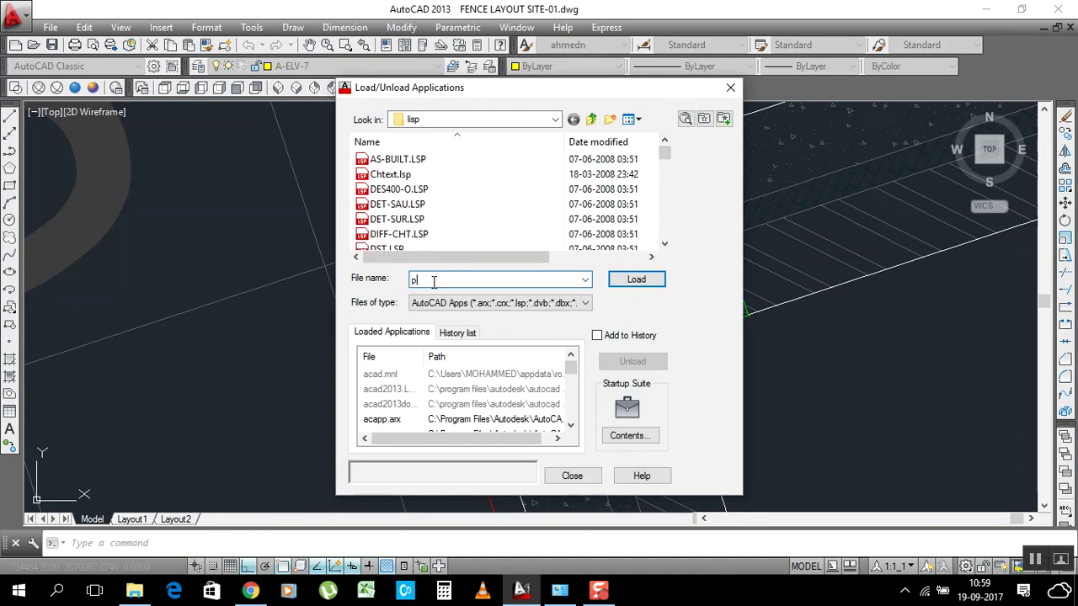
type("t")
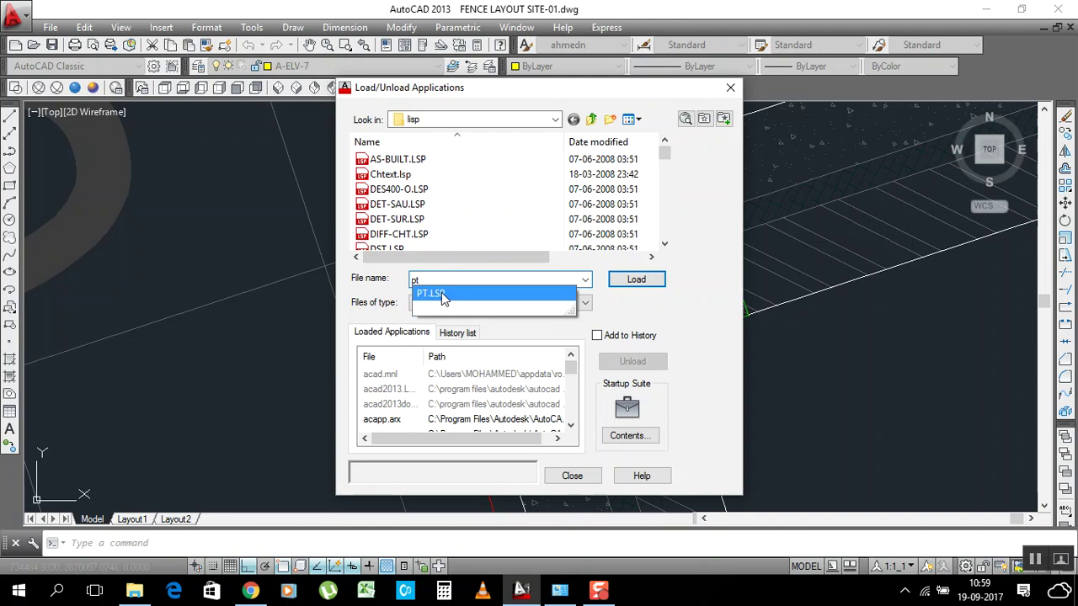
left_click(444, 295)
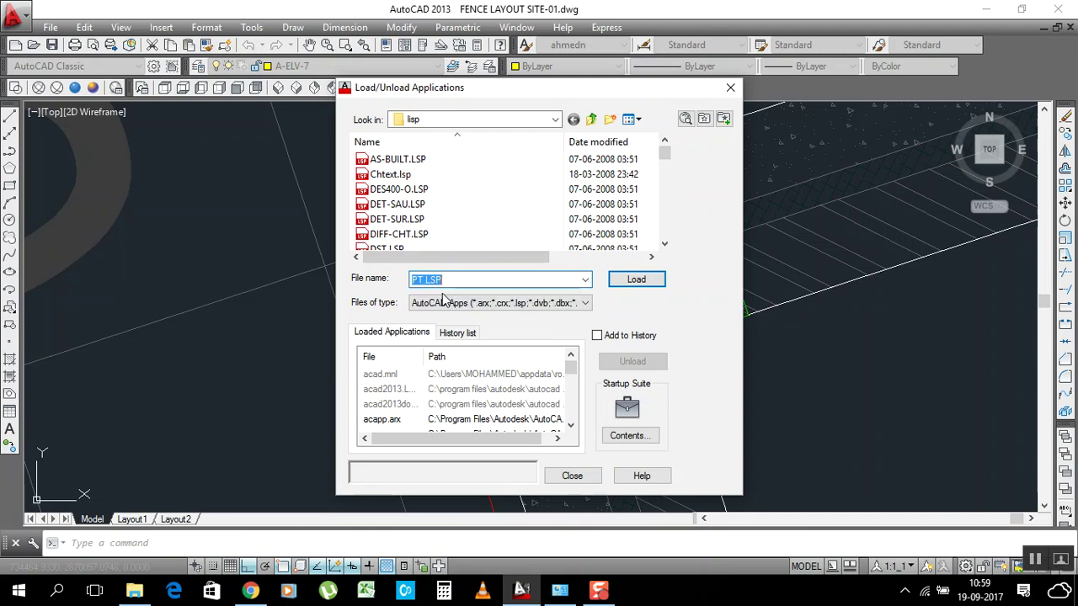
left_click(637, 281)
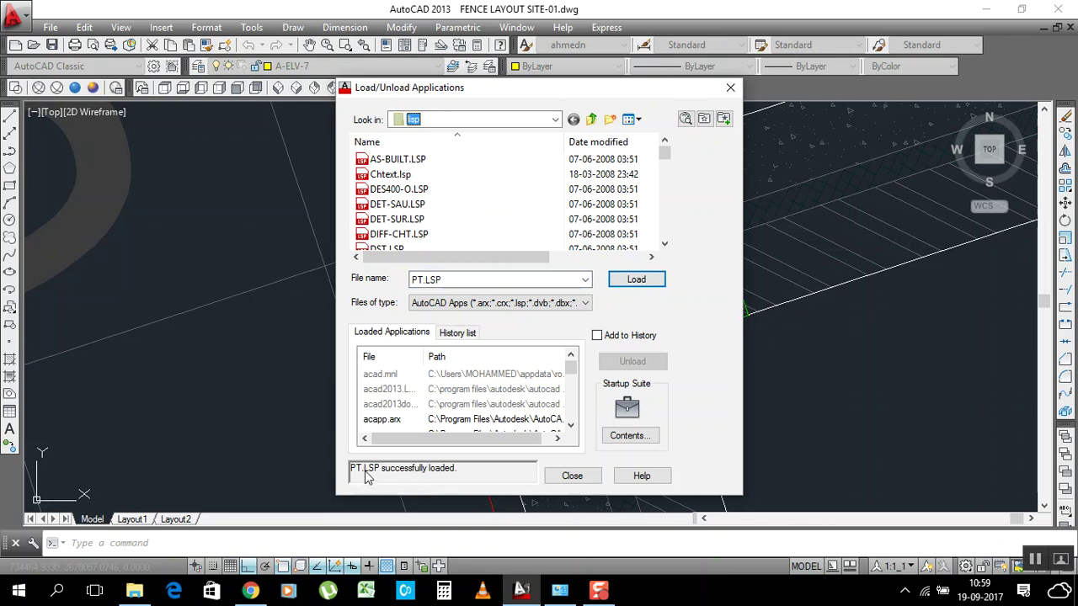
left_click(569, 477)
left_click(162, 548)
Step: Run PT, send its output to a text file on drive F, and accept the horizontal scale
type("p")
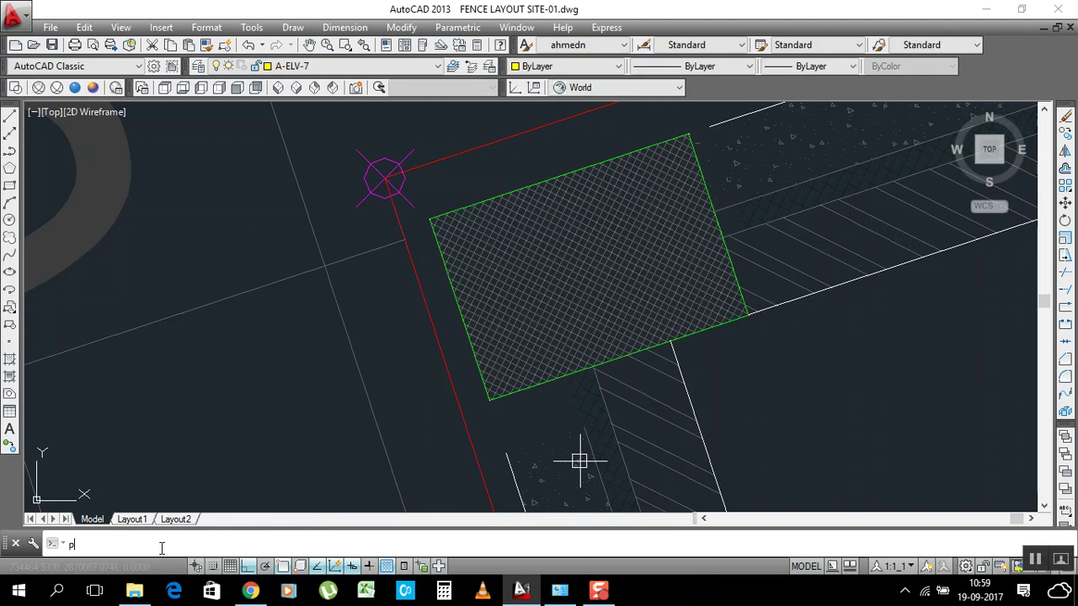
type("t")
key("Return")
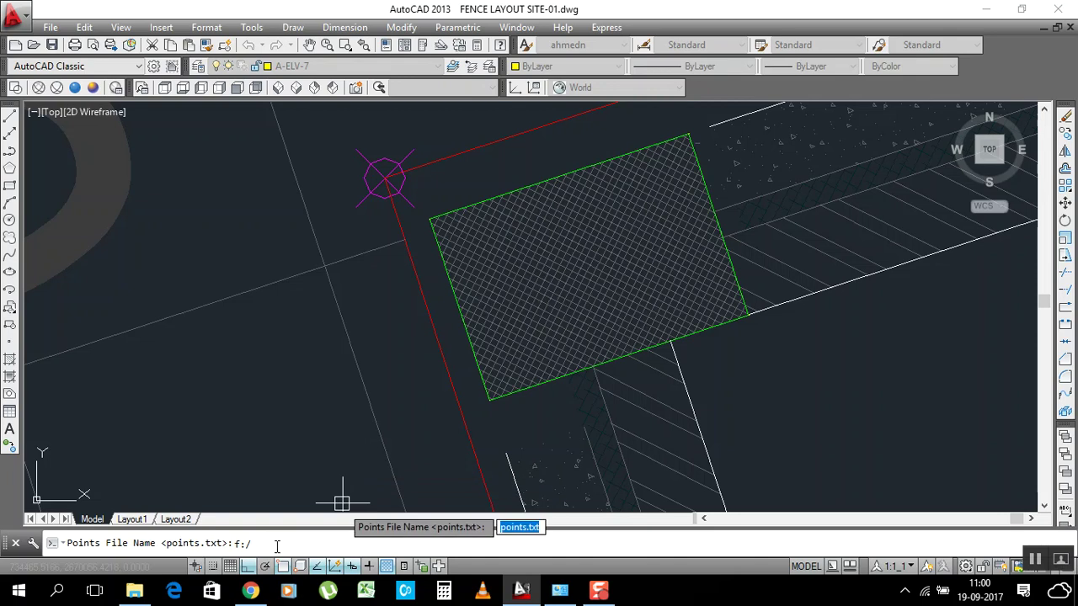
type("imtiyaz.text")
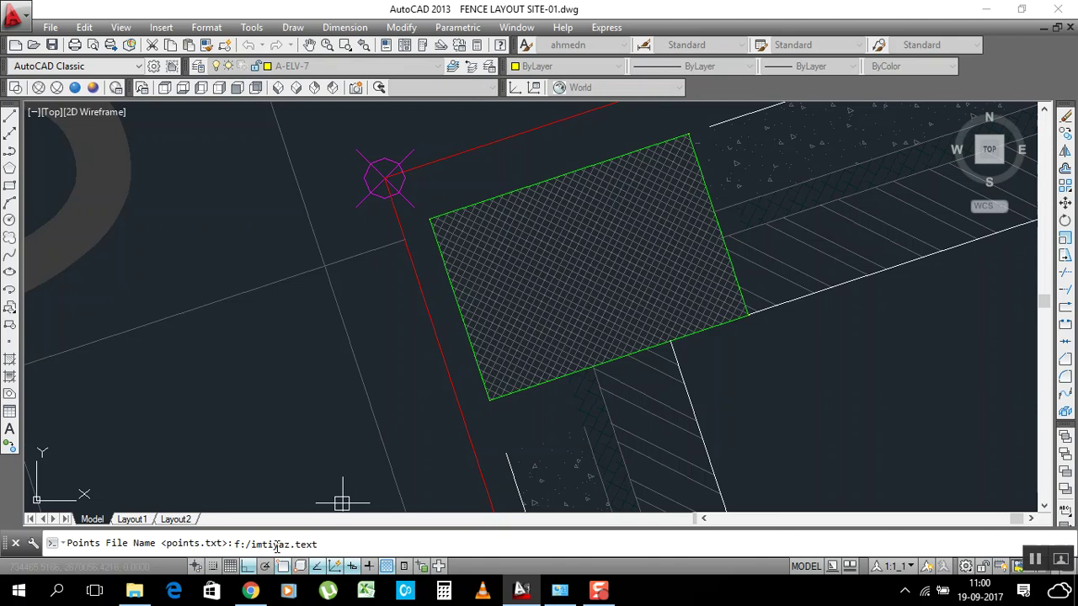
key("Return")
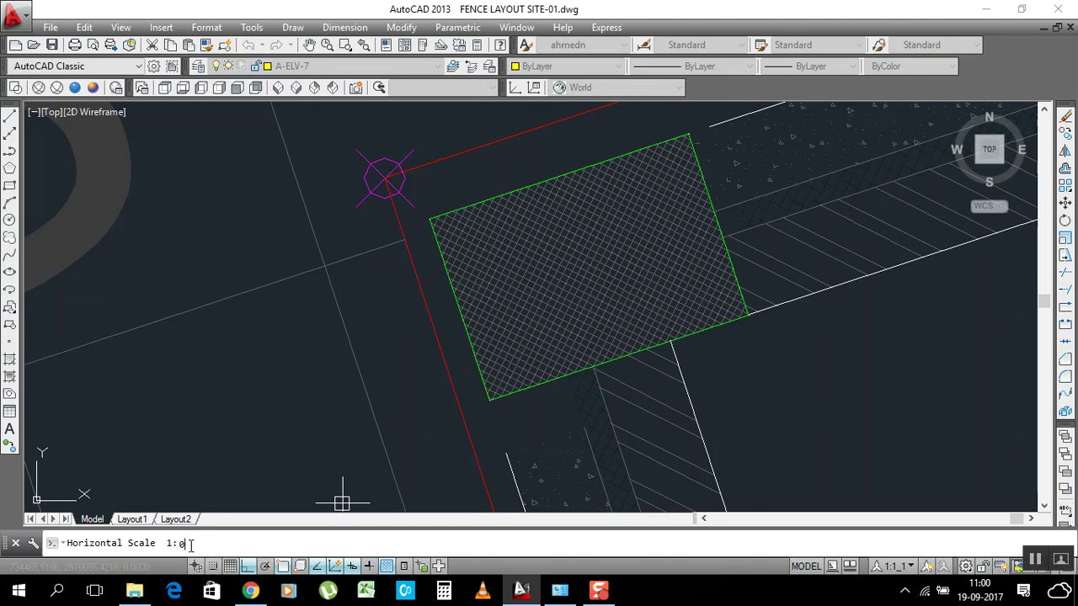
key("Return")
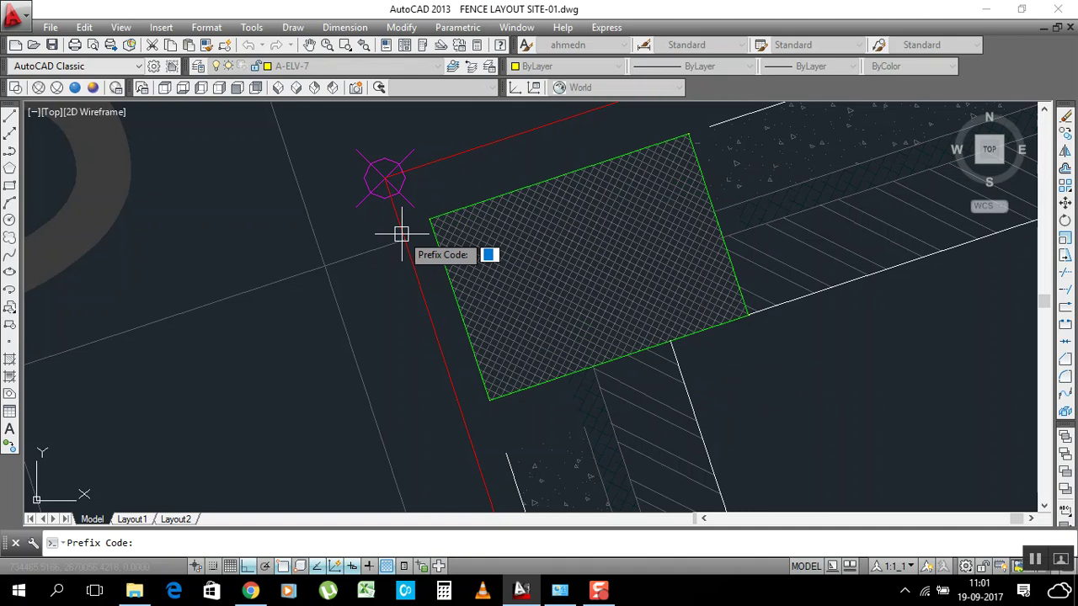
Step: Enter prefix code C and start number 1 for the point labels
type("c")
key("Return")
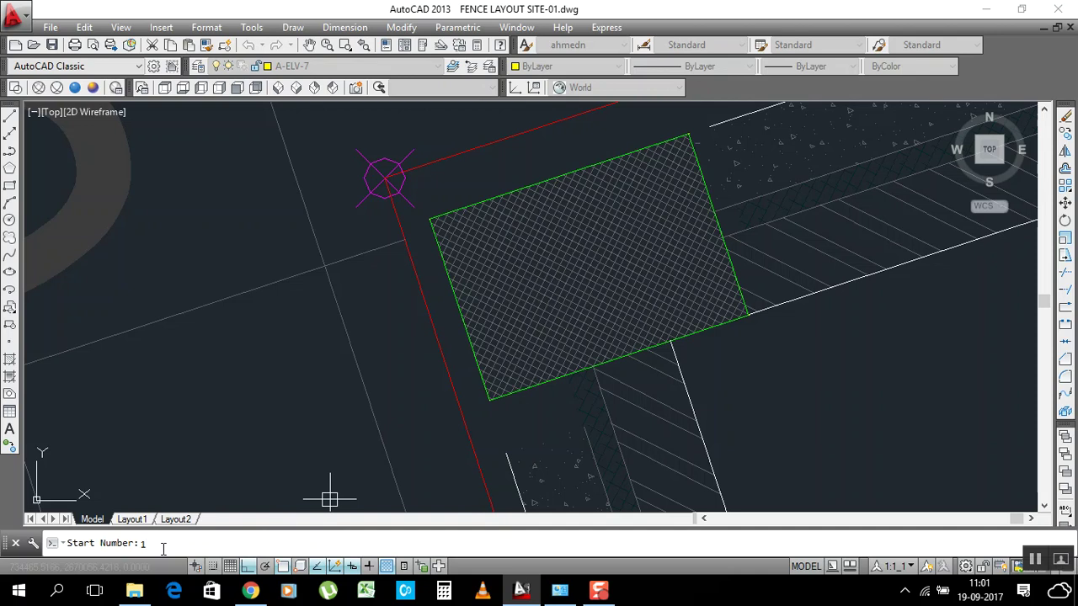
key("Return")
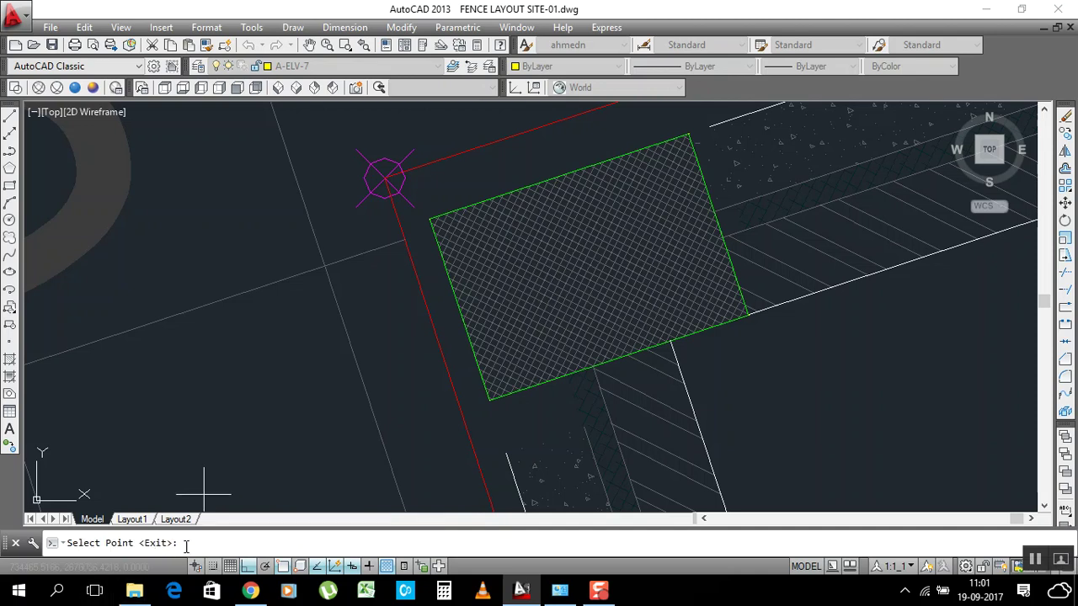
Step: Label the first fence hatch's corners as points C1 through C4
left_click(429, 221)
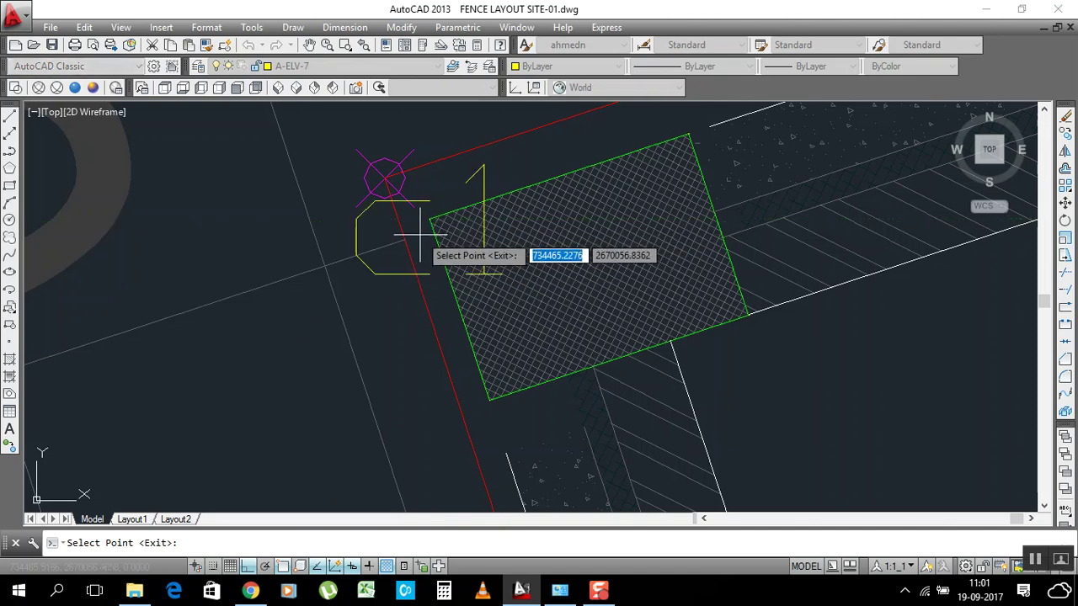
left_click(688, 135)
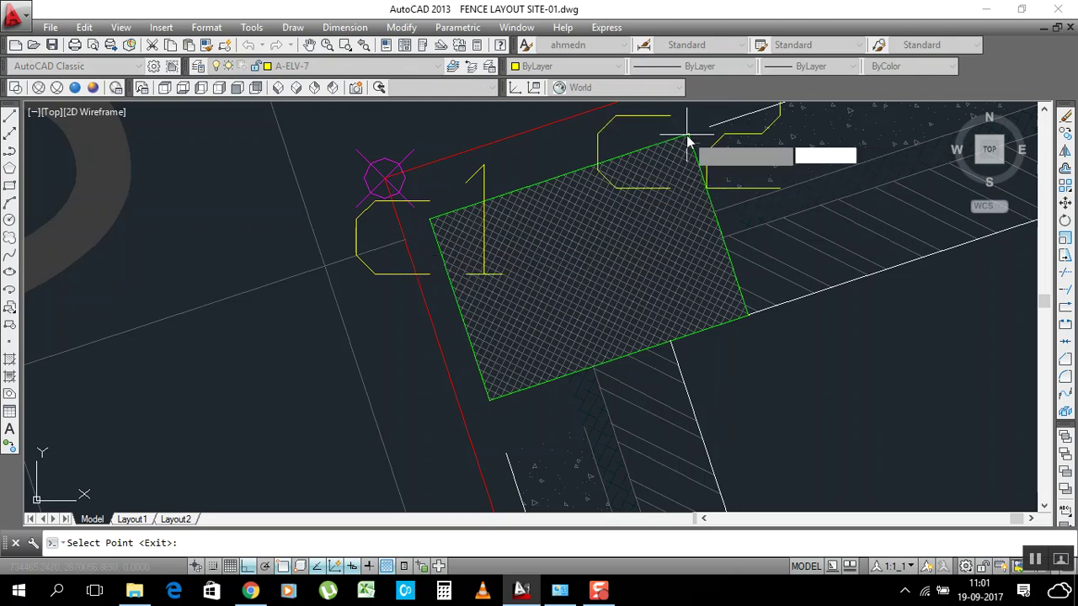
left_click(488, 397)
left_click(737, 315)
scroll(589, 353, "down", 3)
scroll(489, 351, "down", 3)
scroll(542, 358, "up", 2)
scroll(555, 335, "down", 2)
scroll(555, 335, "up", 5)
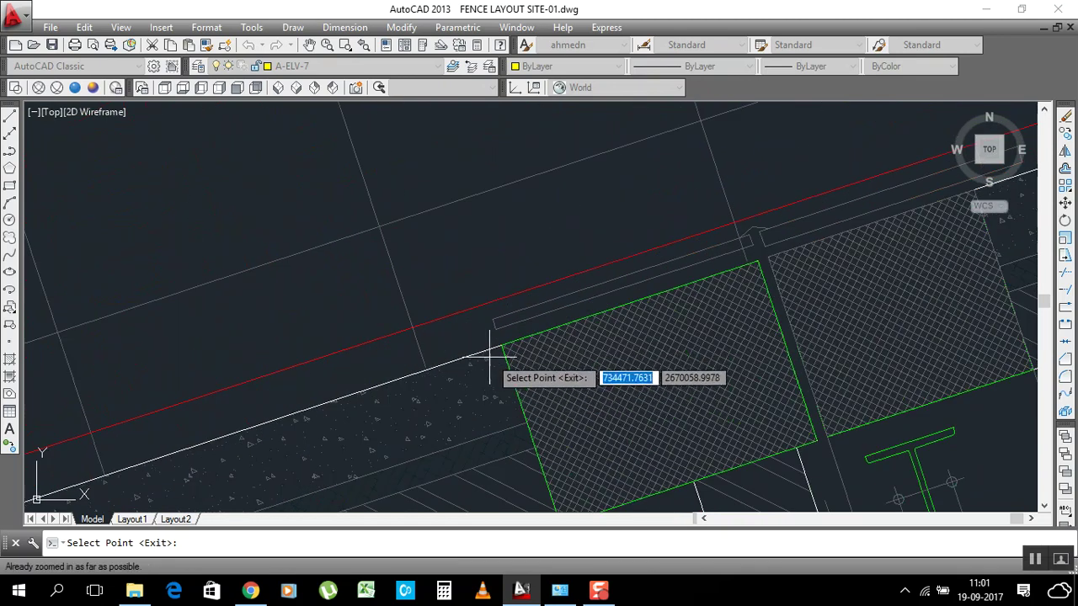
Step: Label the second hatch's corners as C6, C7 and C8
left_click(760, 255)
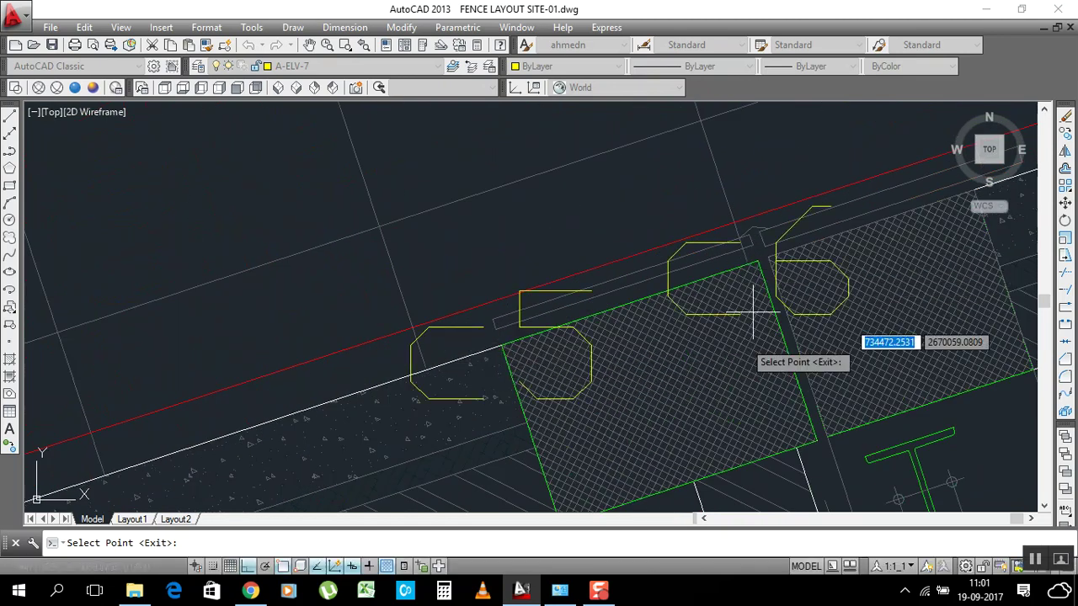
scroll(608, 440, "down", 2)
left_click(643, 420)
left_click(745, 401)
scroll(745, 402, "down", 5)
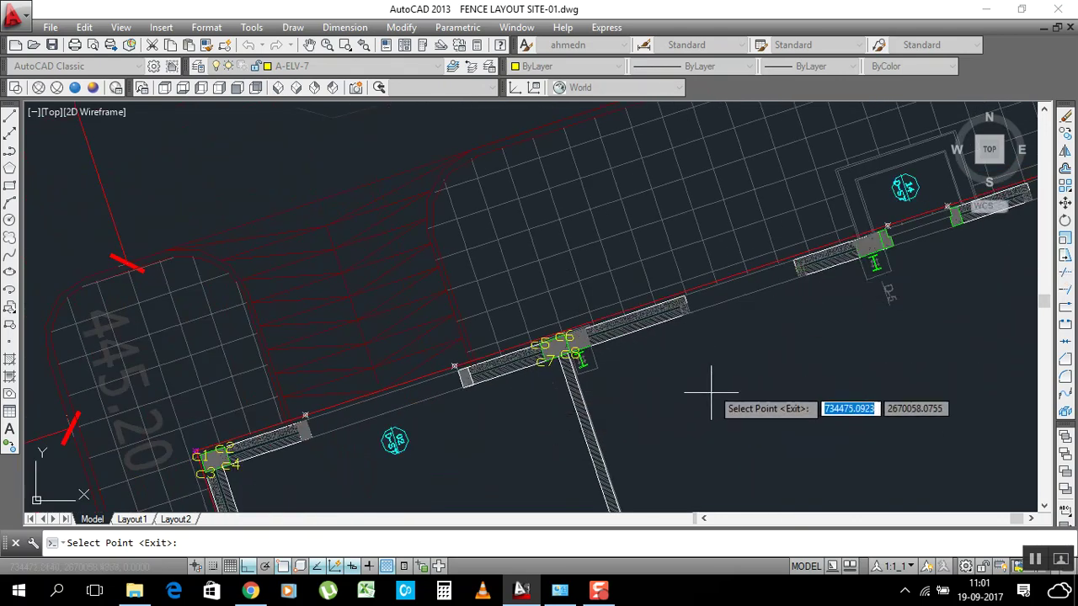
scroll(838, 256, "up", 4)
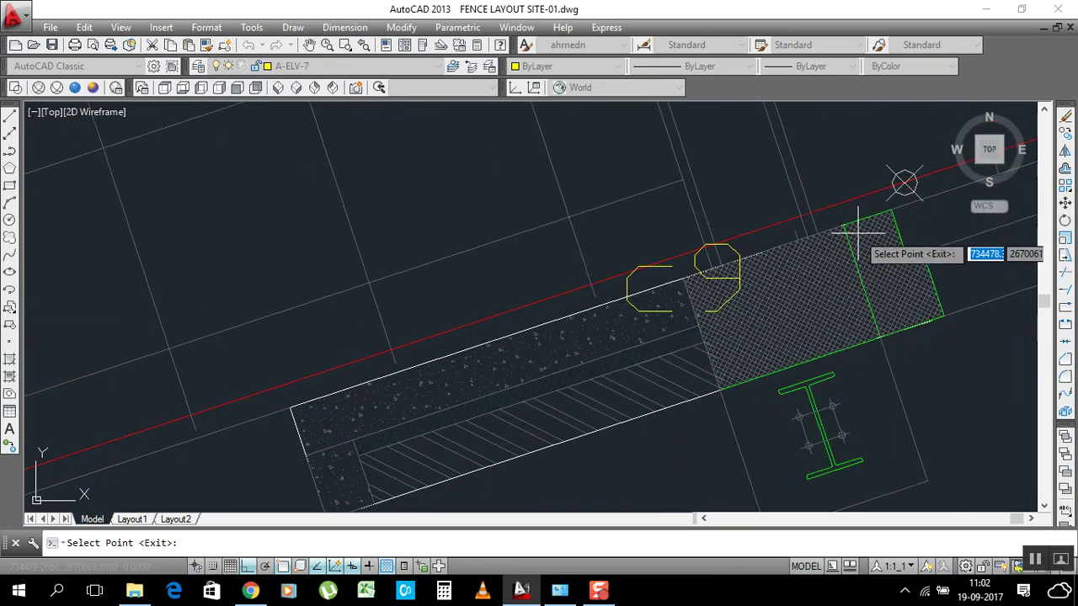
Step: Label the last hatch corners C10 to C12 and exit the point routine
left_click(844, 226)
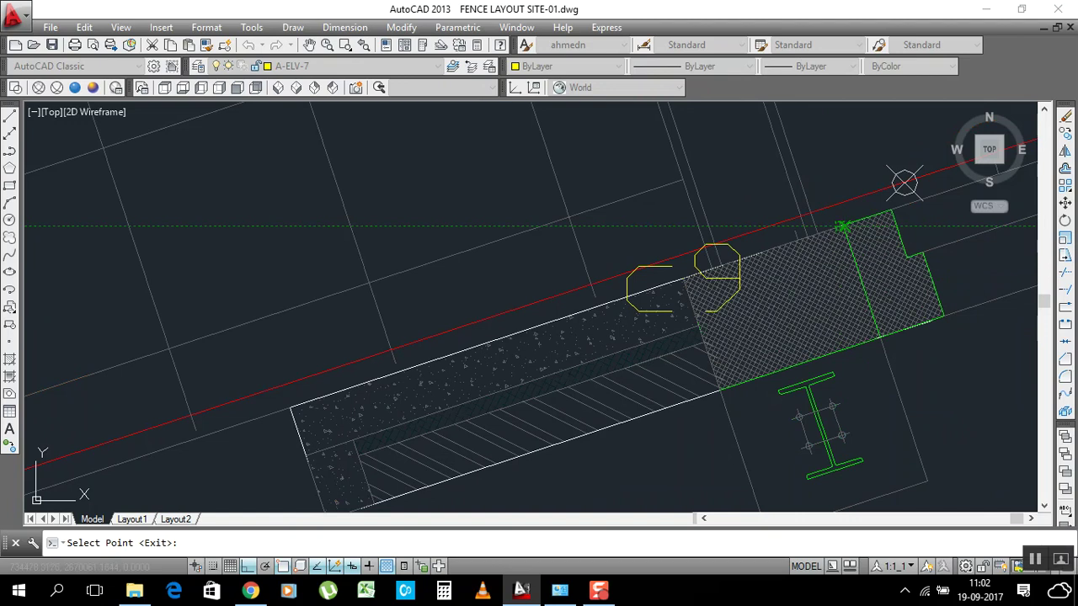
left_click(880, 337)
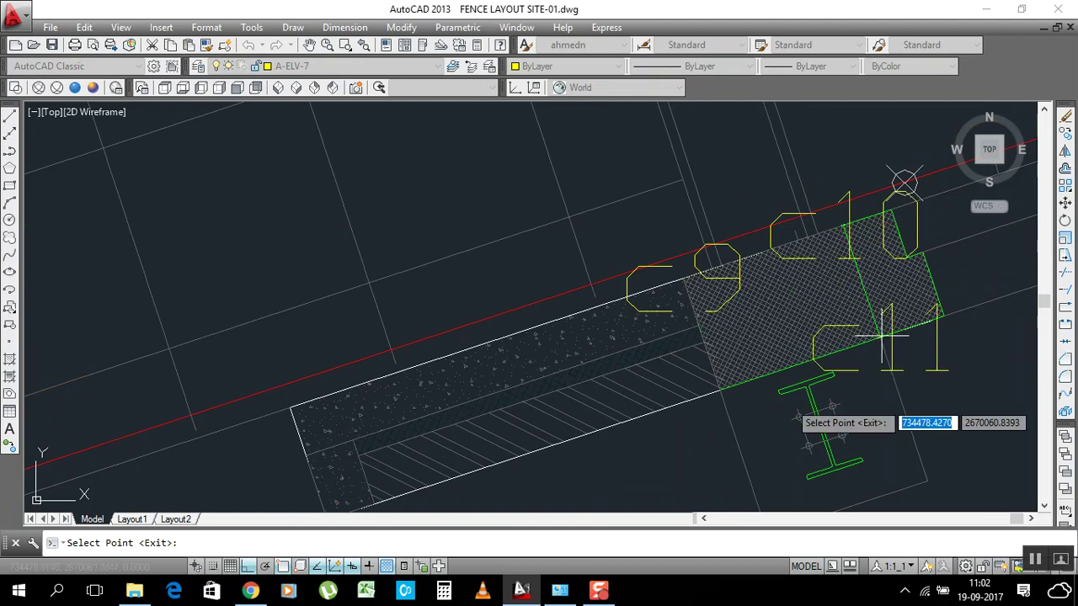
left_click(718, 391)
scroll(708, 431, "down", 2)
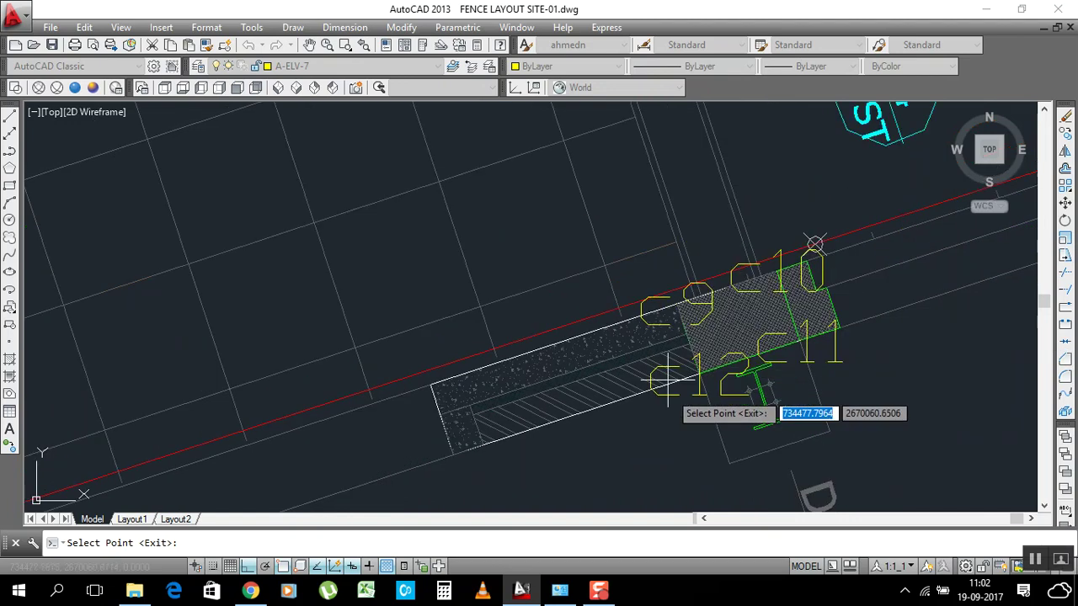
scroll(701, 414, "down", 2)
scroll(649, 366, "down", 2)
scroll(662, 374, "up", 2)
key("Escape")
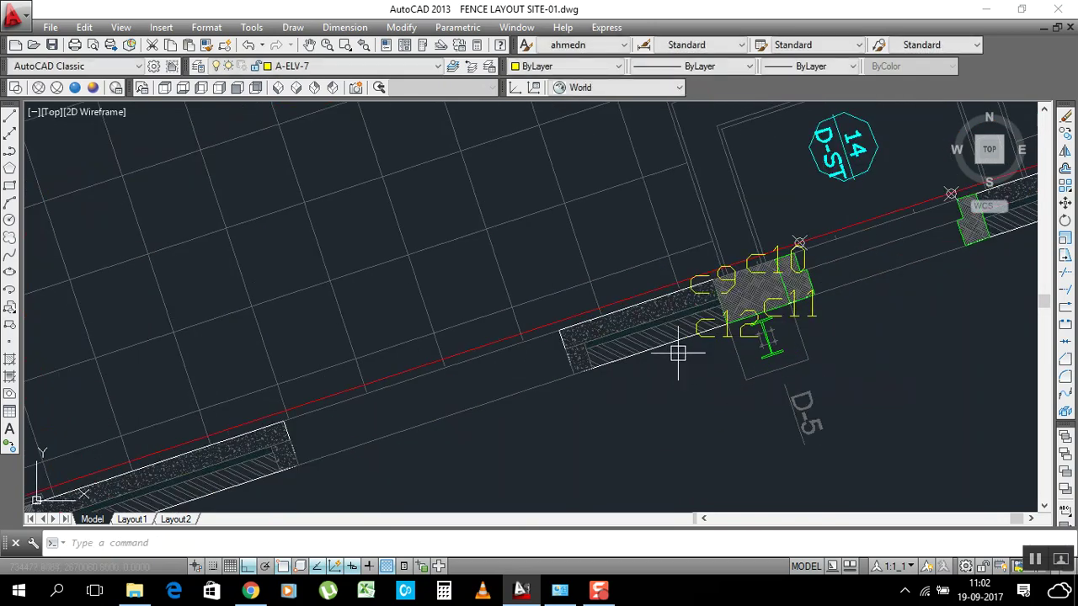
Step: Open imtiyaz.text from the ABBU JAAN (F:) drive in Notepad, maximized
mouse_move(128, 594)
left_click(134, 527)
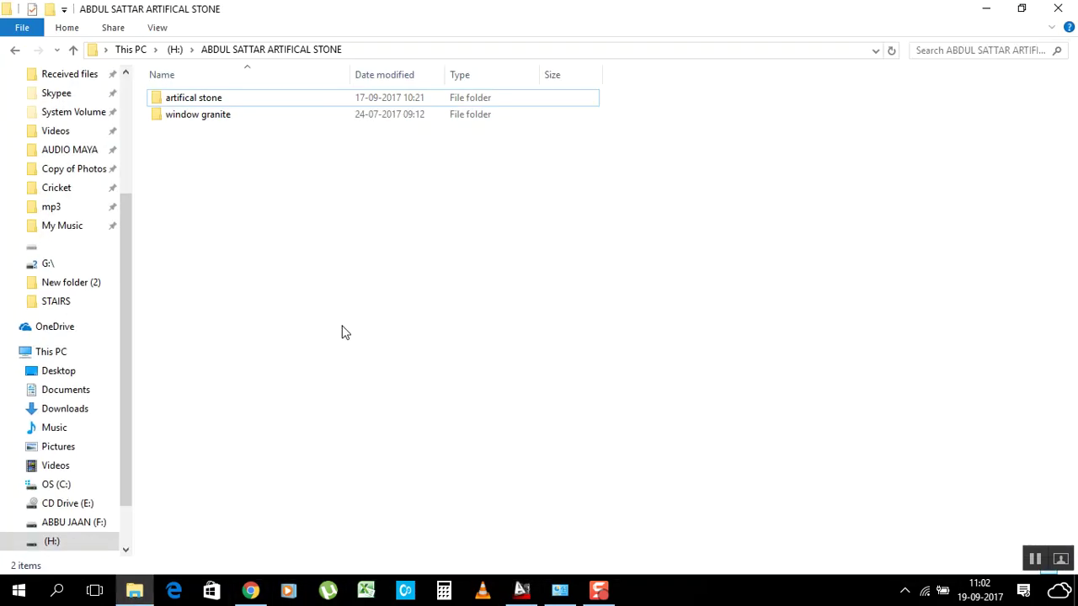
left_click(49, 358)
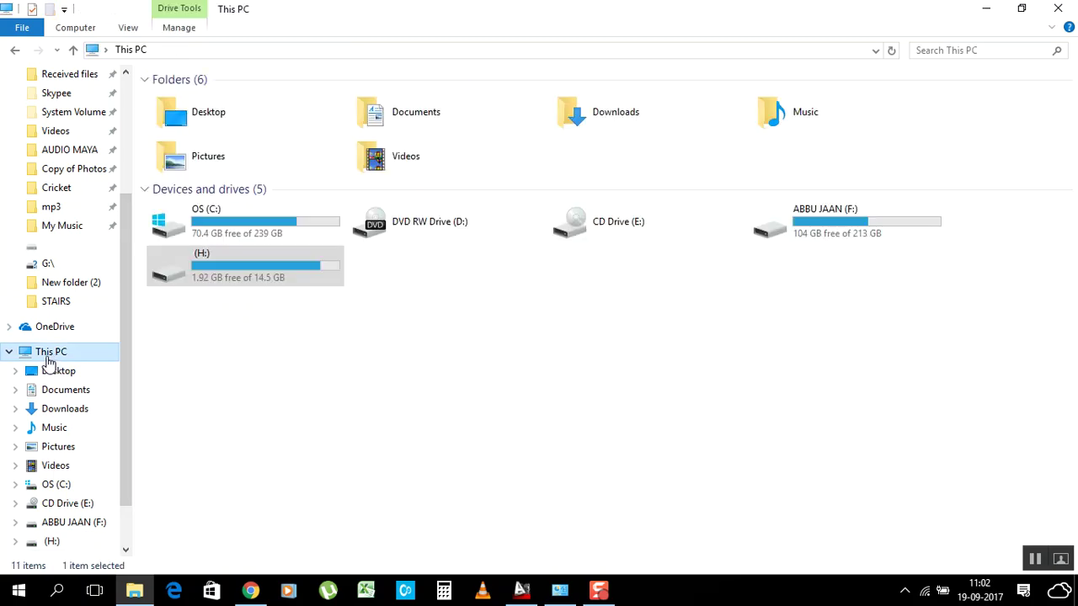
left_click(806, 357)
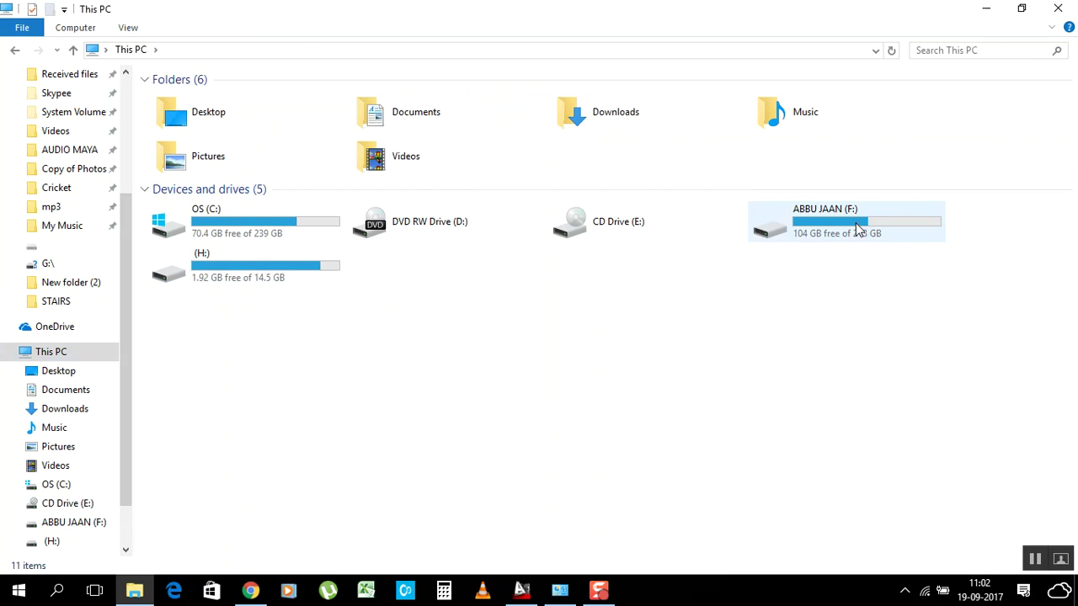
double_click(848, 229)
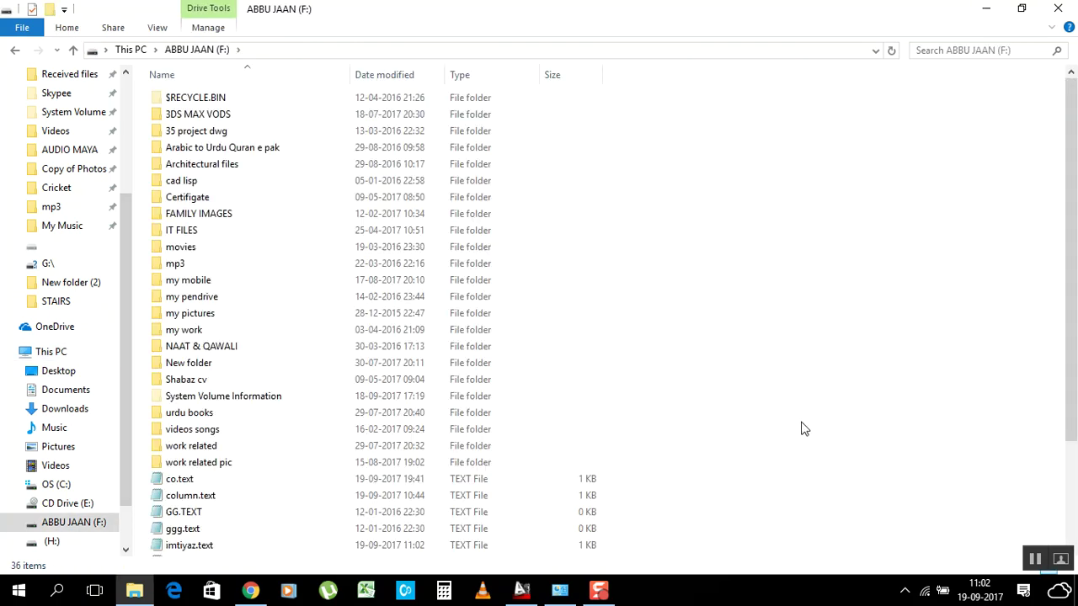
scroll(202, 488, "down", 3)
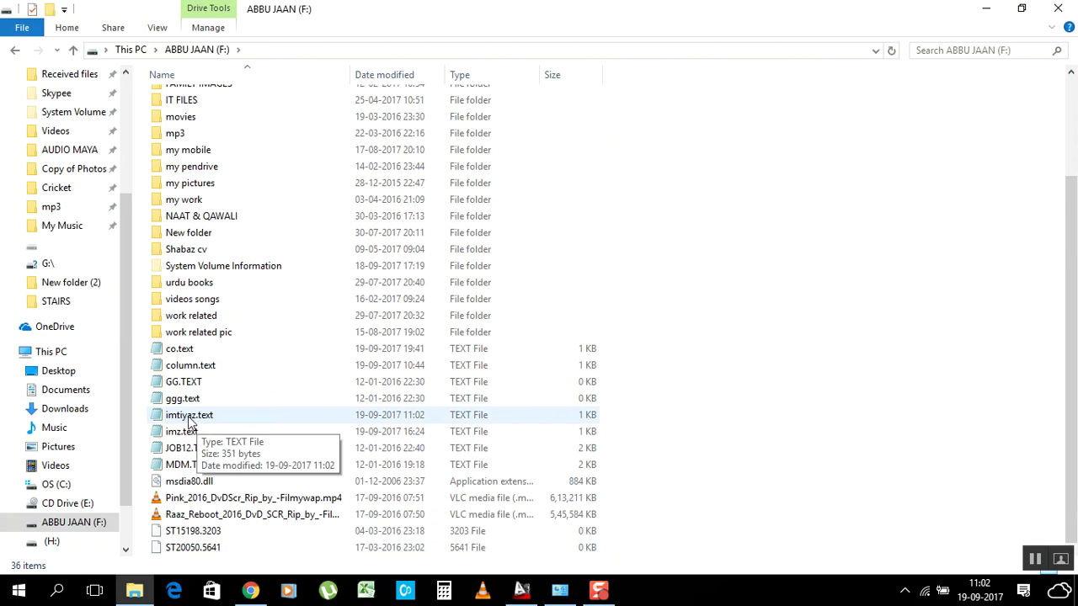
double_click(189, 418)
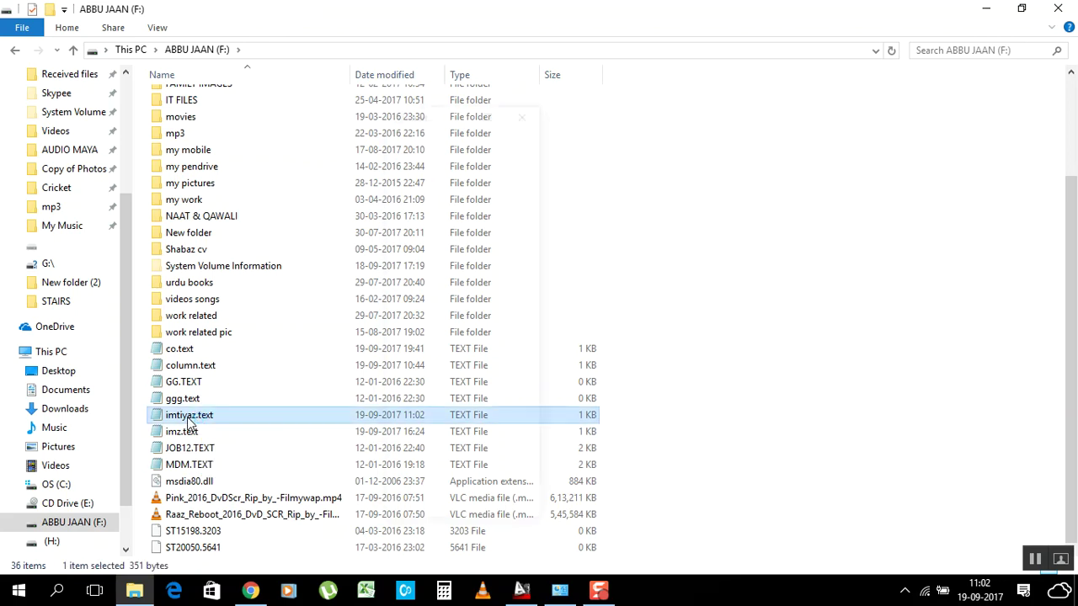
left_click(492, 110)
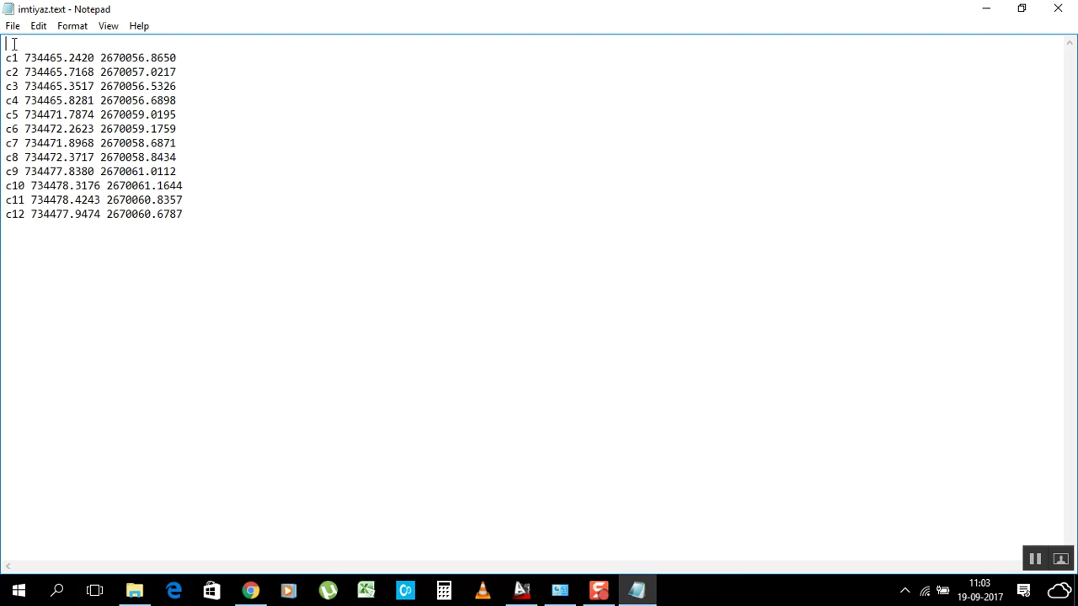
Step: Delete the blank first line, copy the space after c1, and bring up Replace
key("Delete")
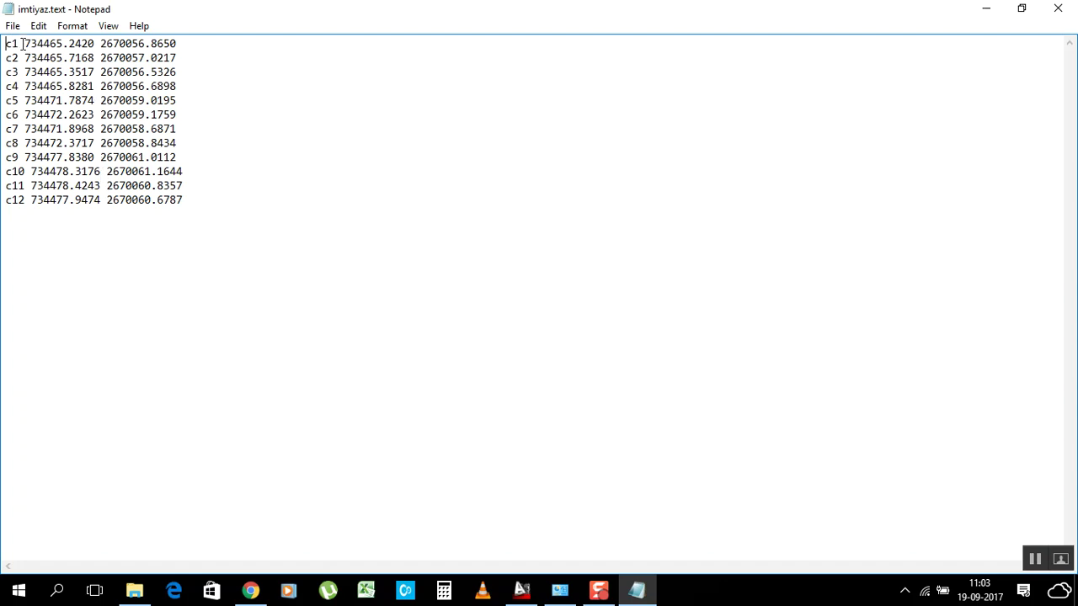
left_click_drag(26, 43, 18, 43)
right_click(22, 43)
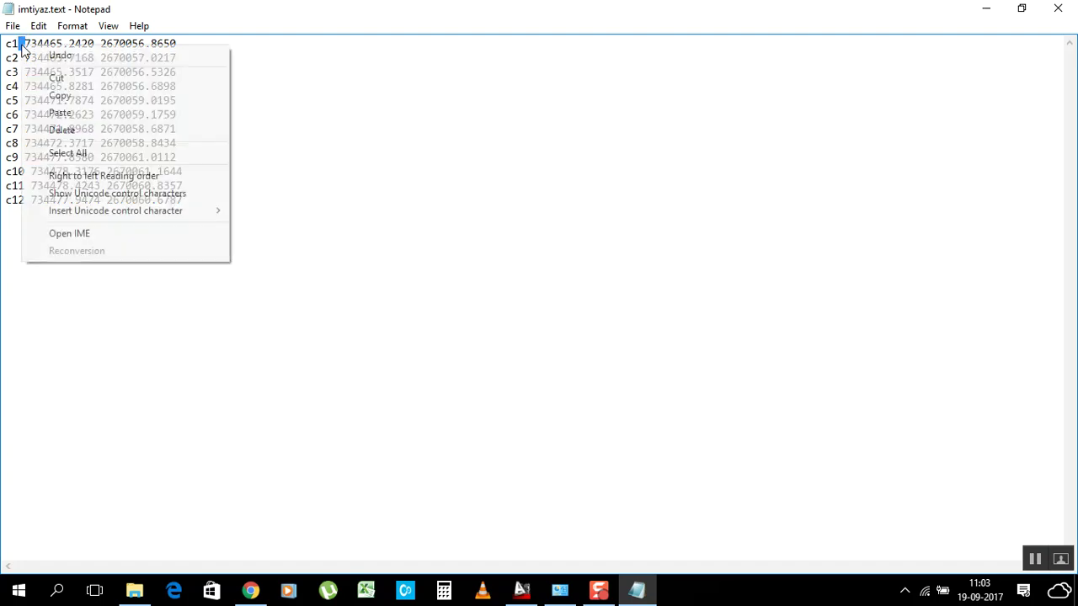
left_click(54, 94)
left_click(38, 26)
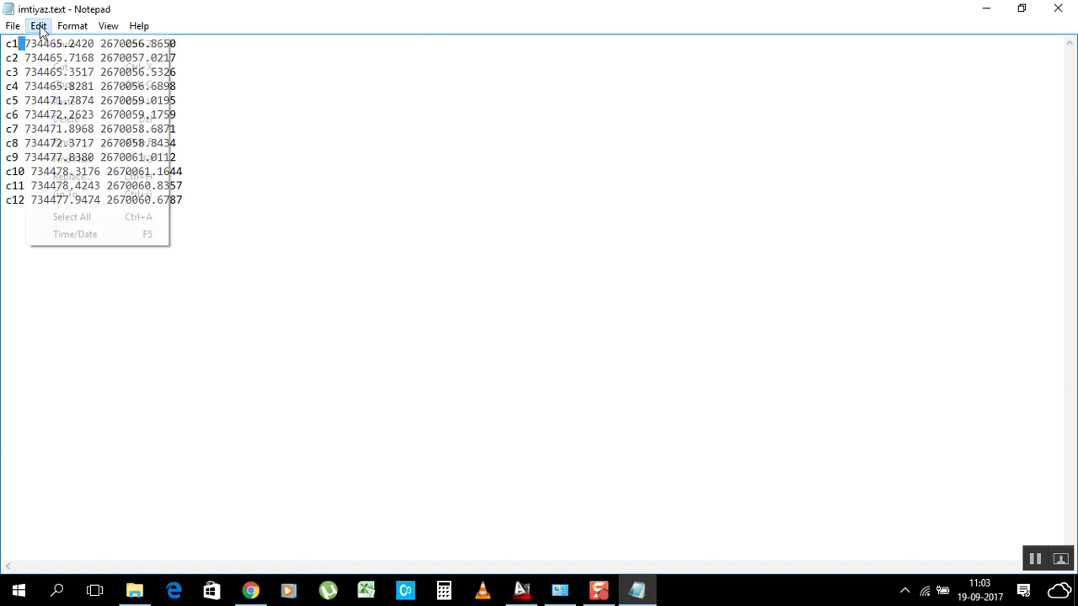
left_click(72, 176)
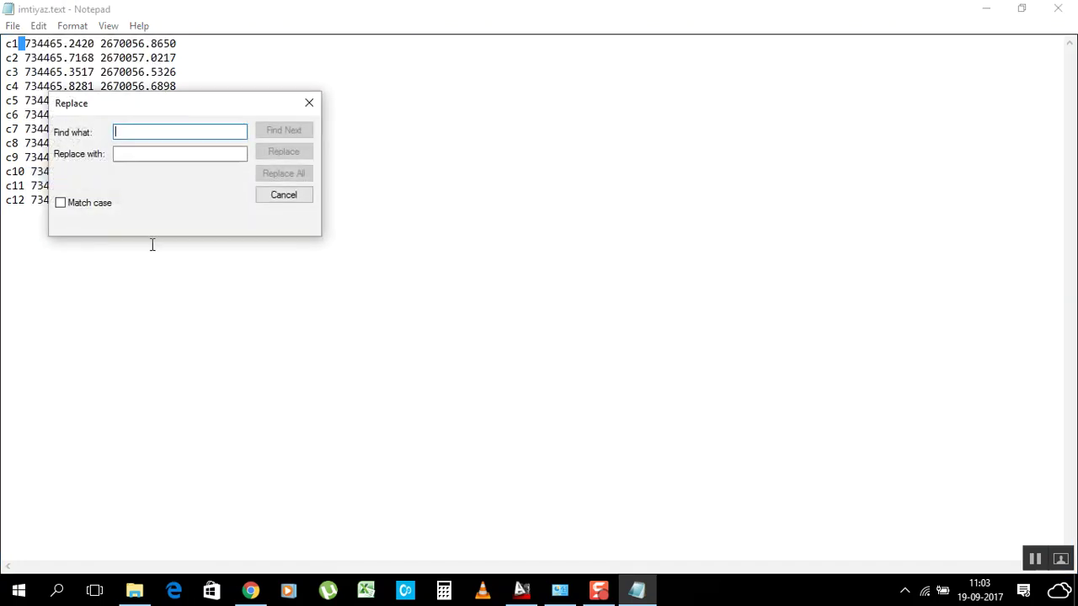
Step: Replace all spaces with commas, then close Notepad, saving imtiyaz.text
right_click(137, 131)
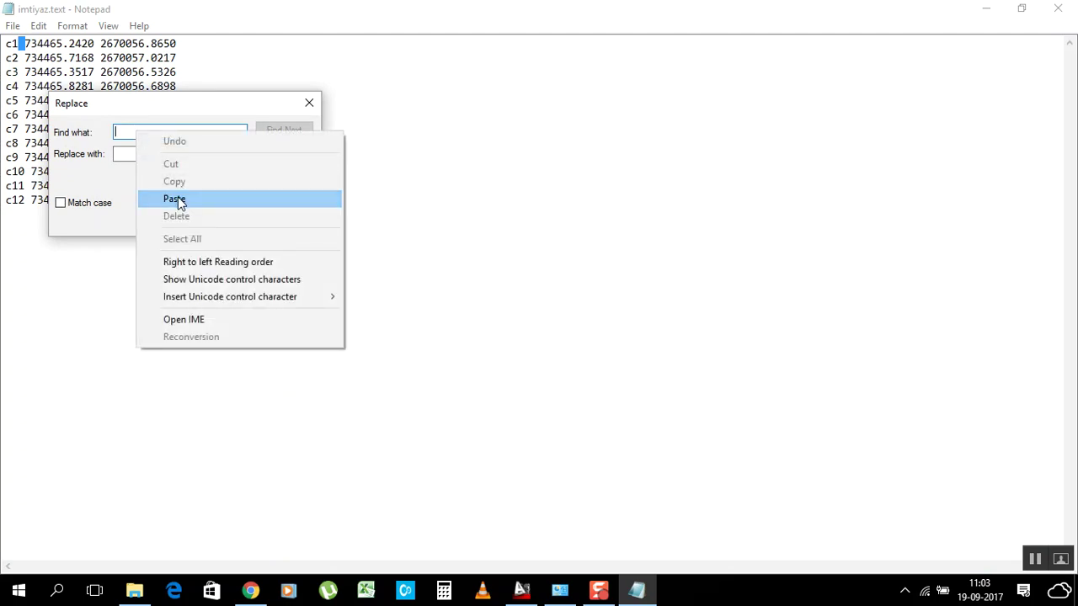
left_click(177, 197)
left_click(125, 154)
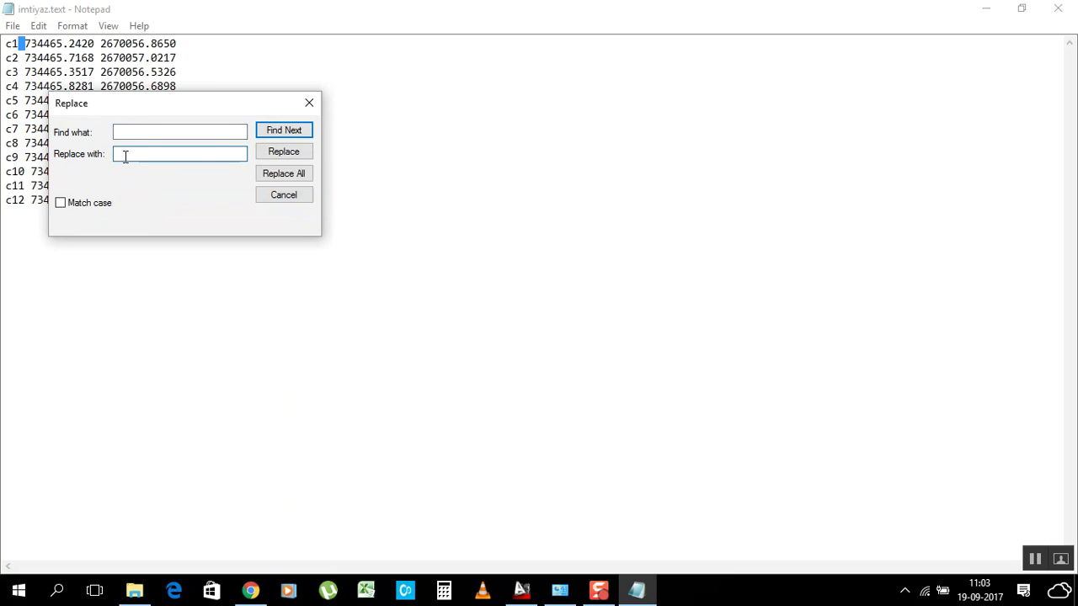
type(",")
left_click(281, 177)
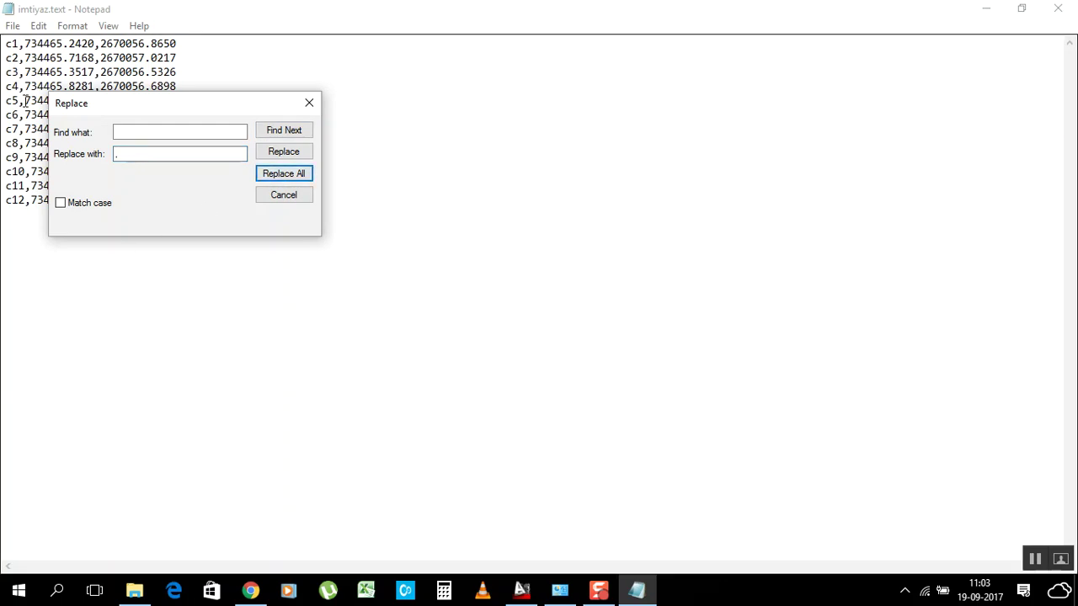
left_click(309, 103)
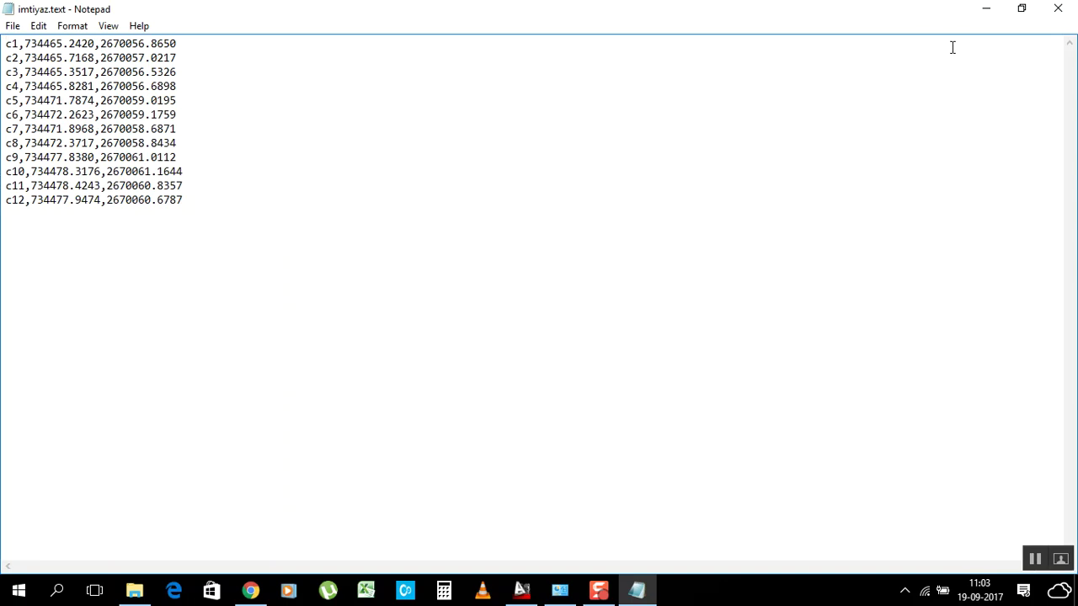
left_click(1059, 8)
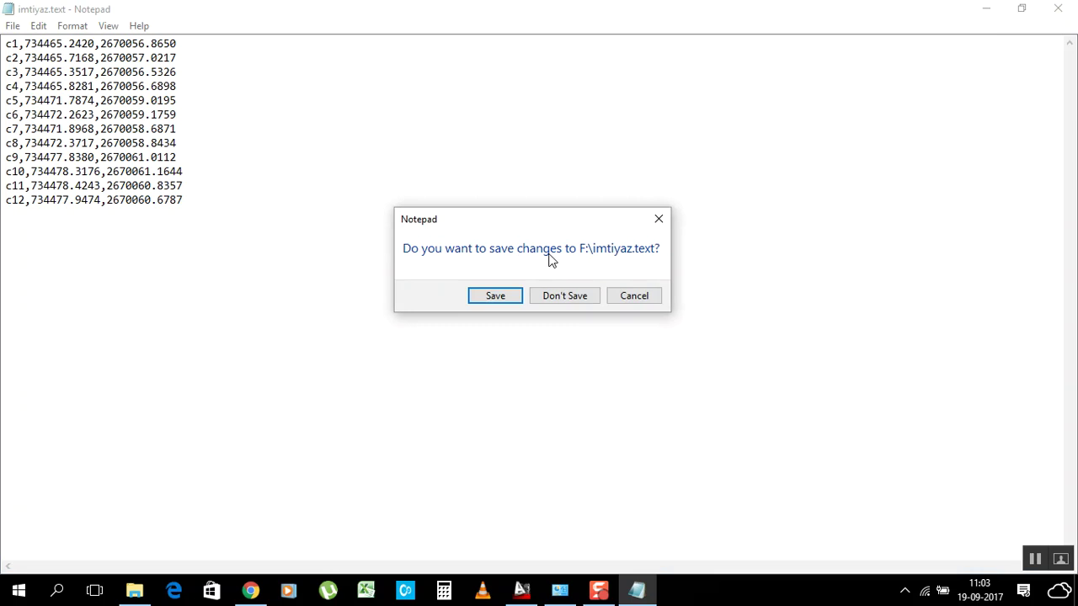
left_click(495, 297)
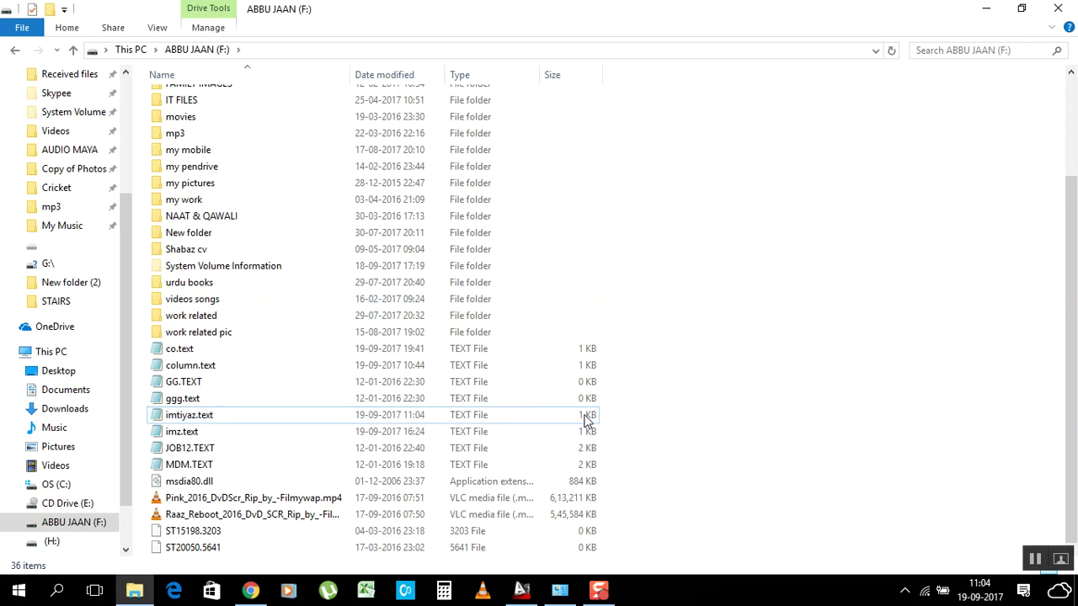
Step: Open imtiyaz.text with SpectrumLink.exe, leaving 'Always use this app' unchecked
double_click(182, 416)
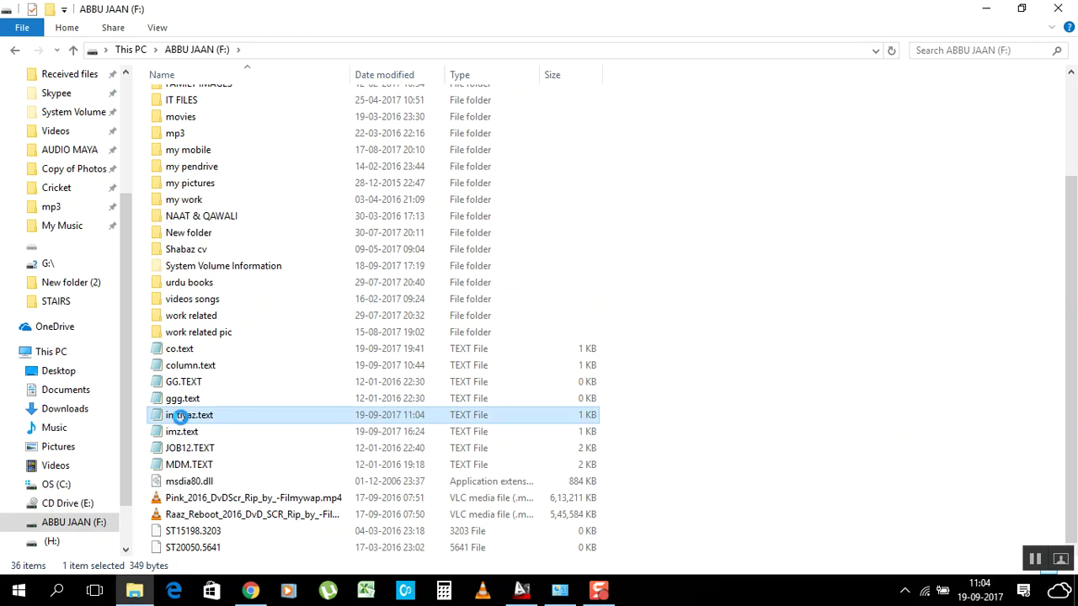
right_click(181, 416)
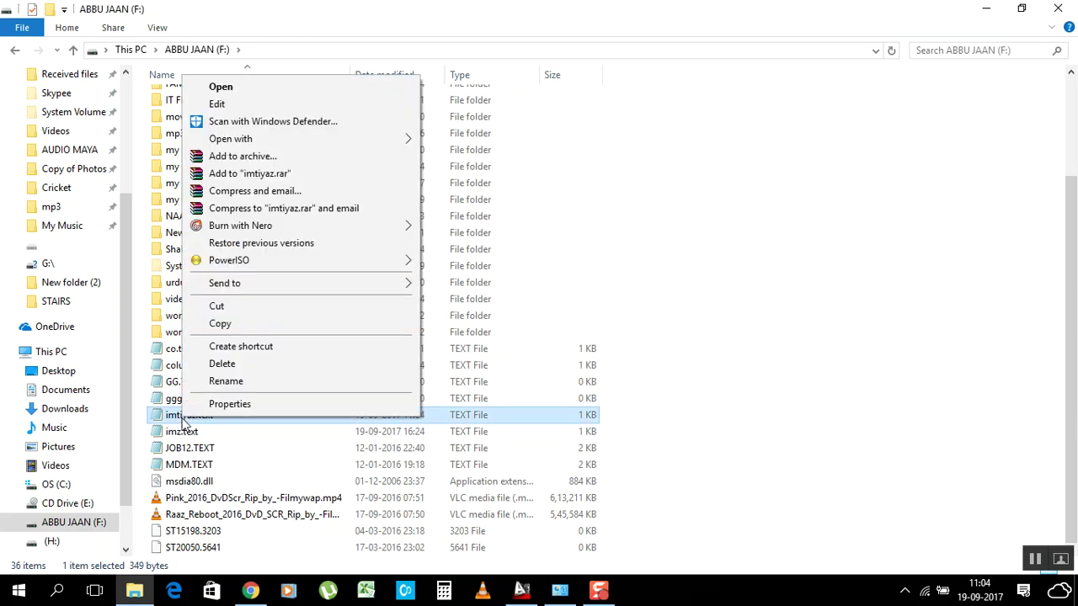
mouse_move(355, 141)
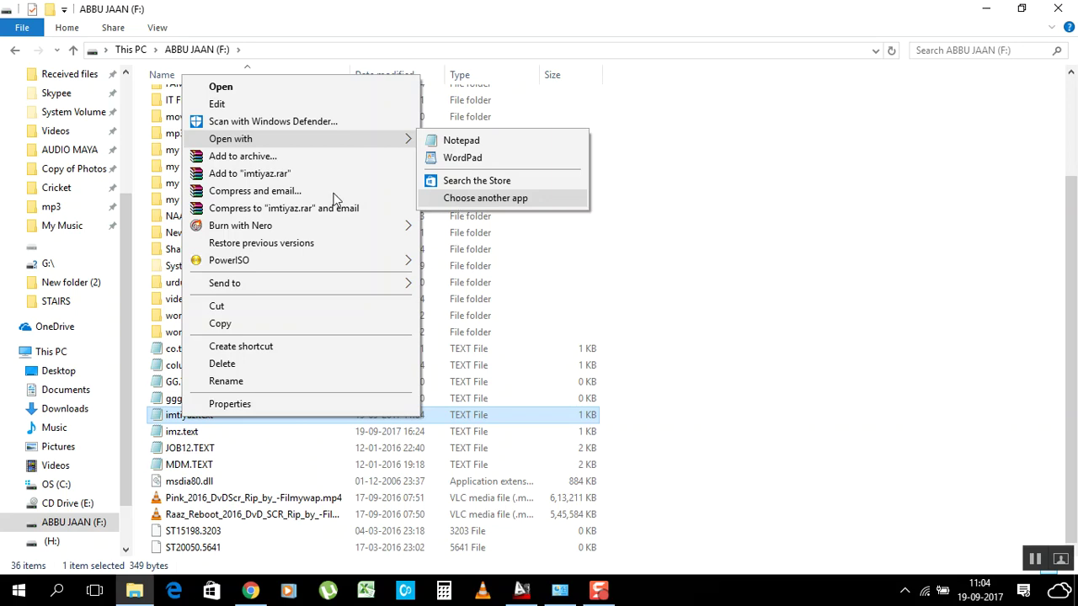
left_click(690, 177)
right_click(184, 419)
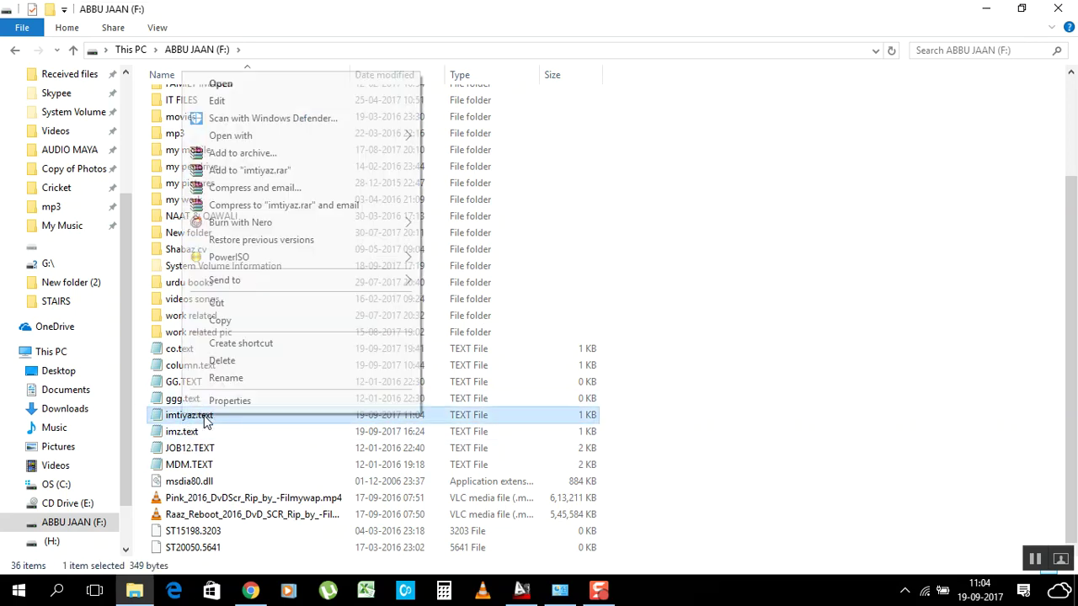
mouse_move(412, 138)
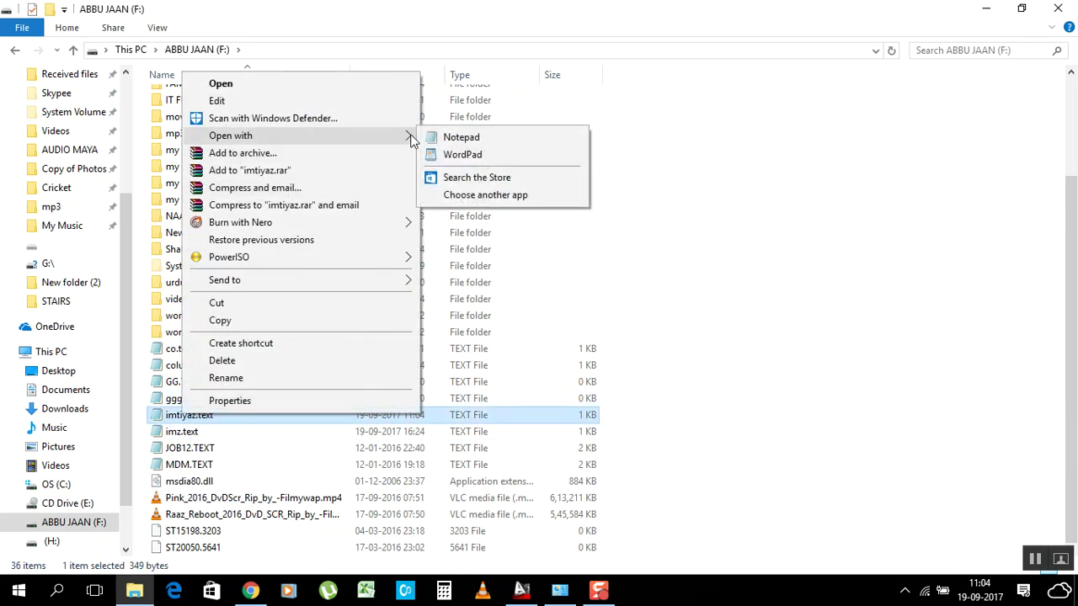
left_click(476, 195)
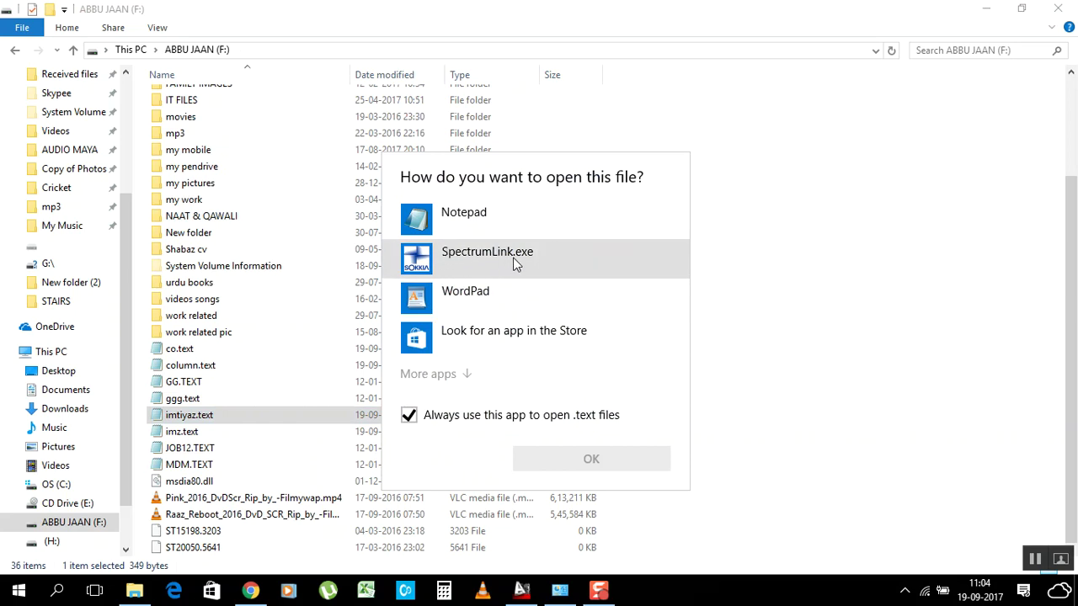
left_click(408, 416)
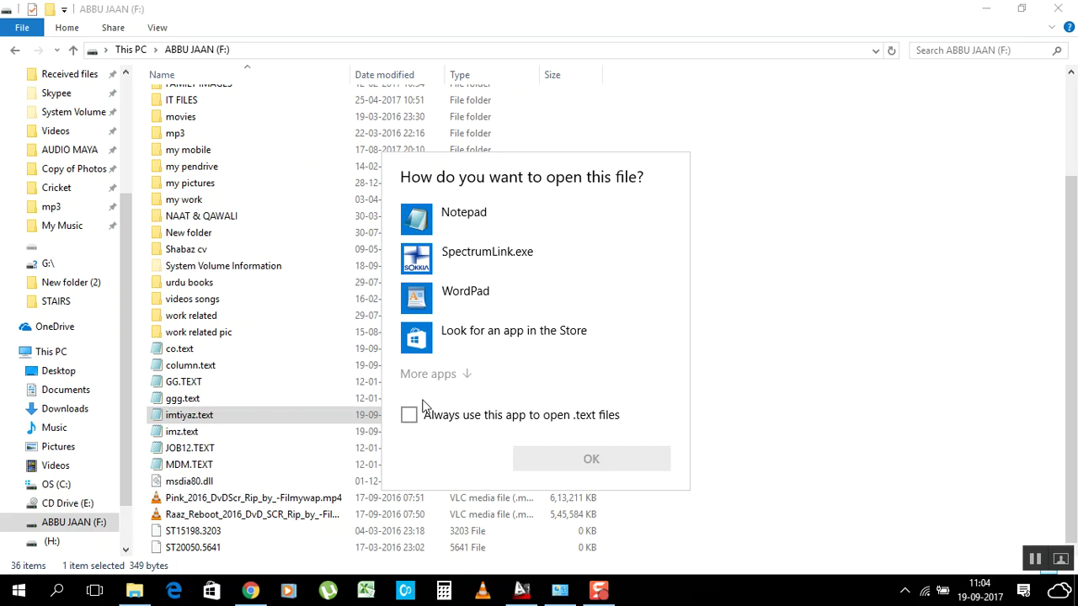
left_click(432, 251)
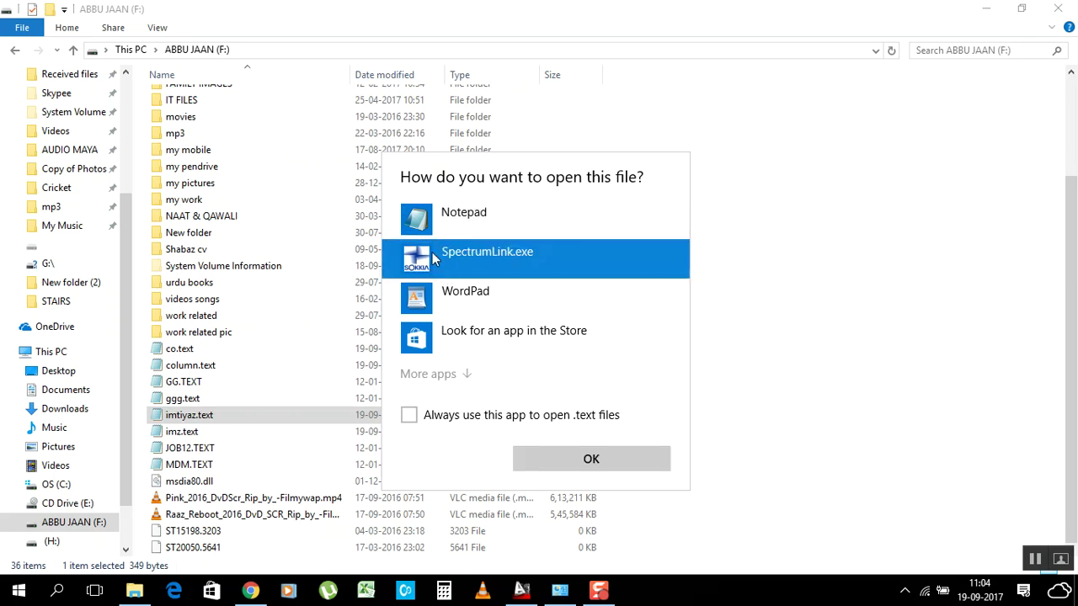
left_click(589, 456)
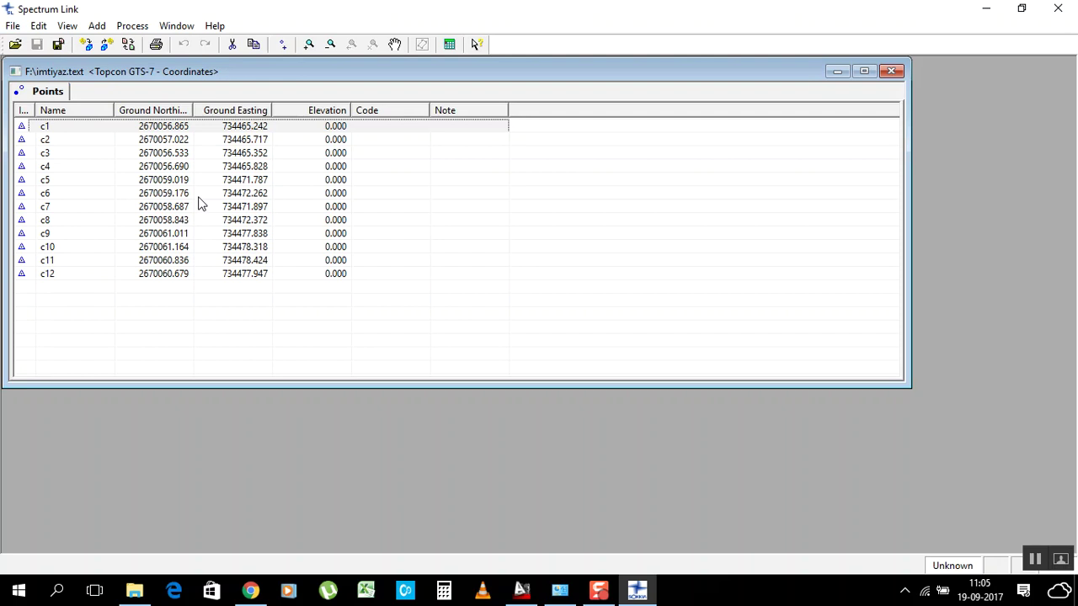
Step: Choose File > Save As in Spectrum Link for the c1–c12 points
left_click(13, 26)
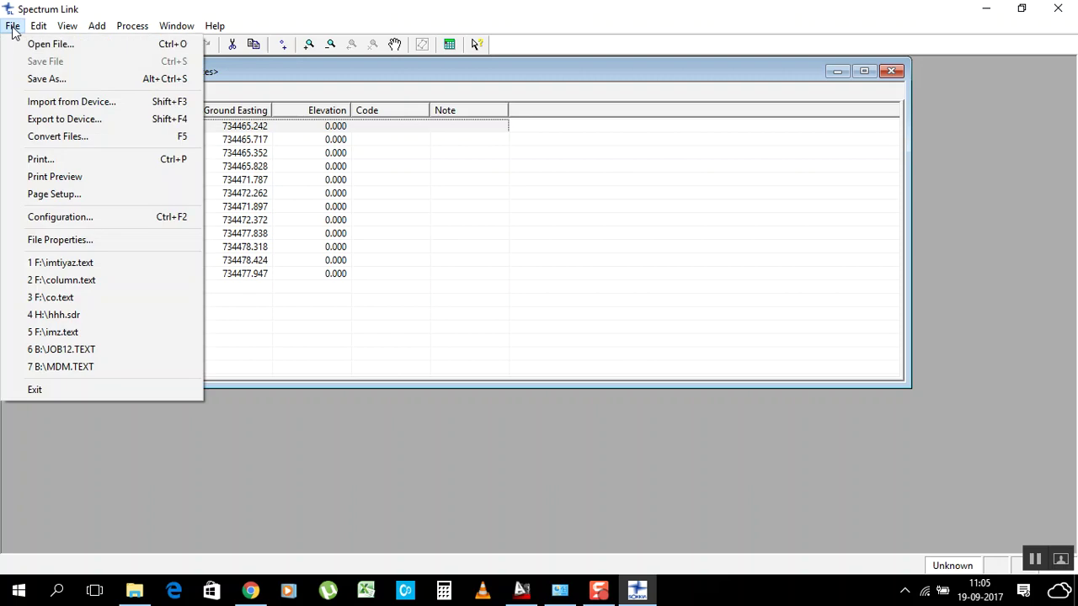
left_click(47, 79)
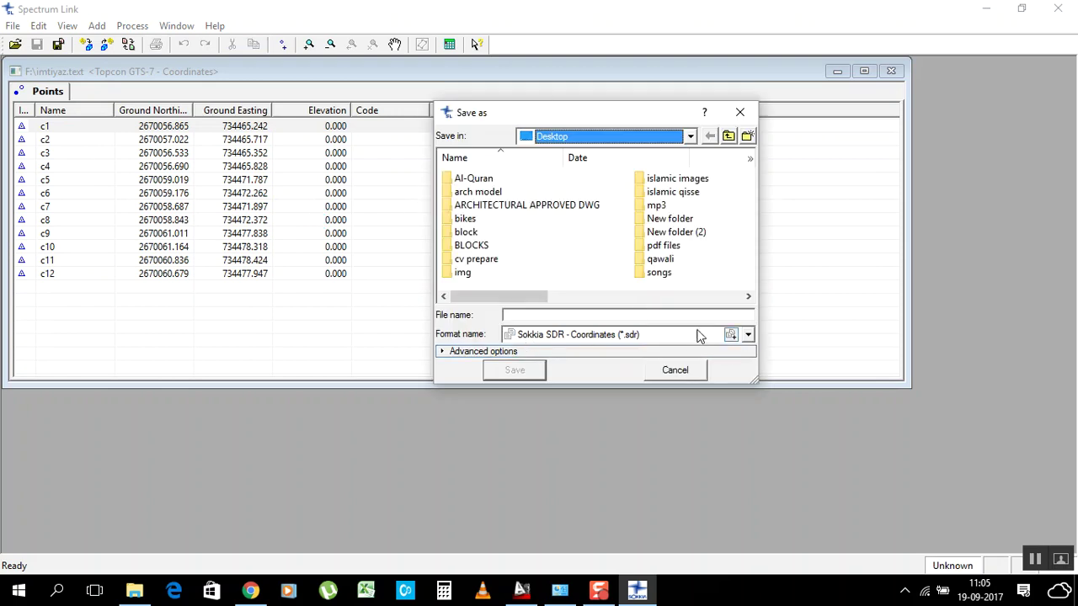
Step: Save the points to the Desktop as 123 in Sokkia SDR - Coordinates (*.sdr) format
left_click(747, 334)
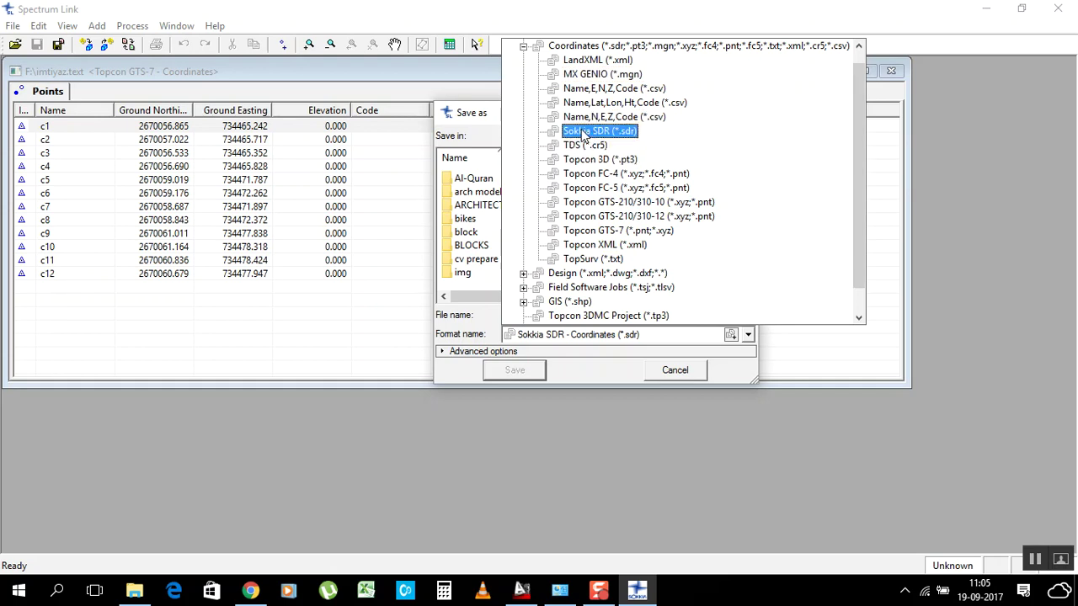
left_click(523, 46)
left_click(573, 334)
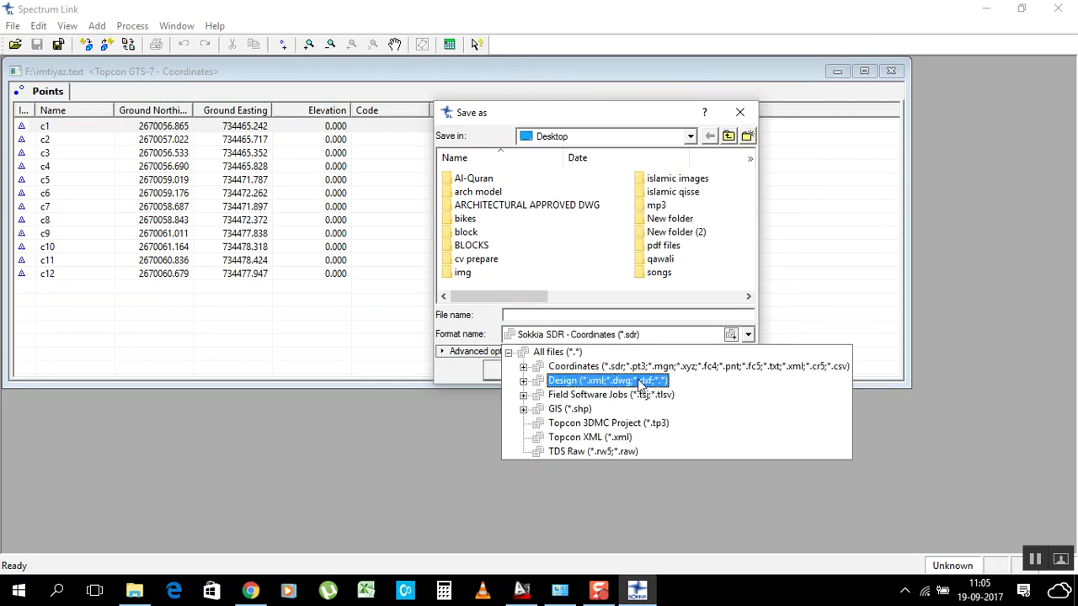
left_click(523, 367)
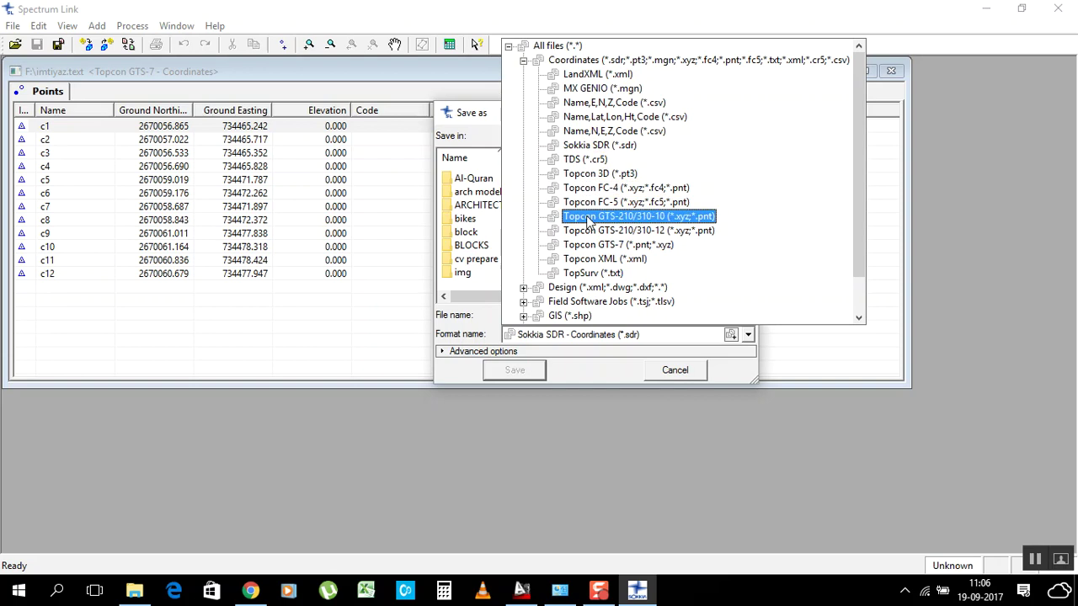
left_click(592, 147)
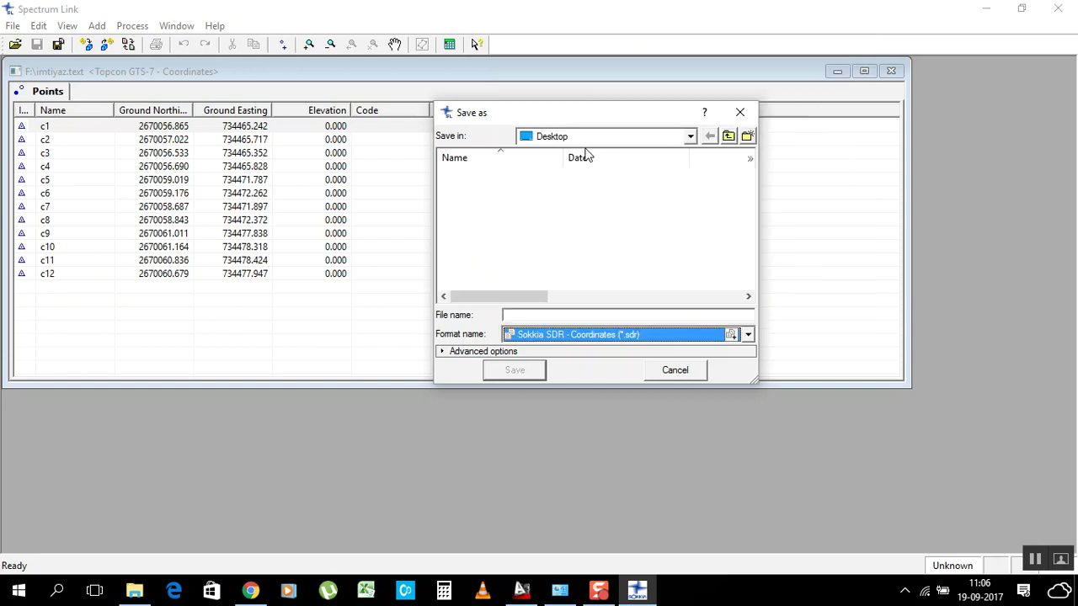
left_click(532, 315)
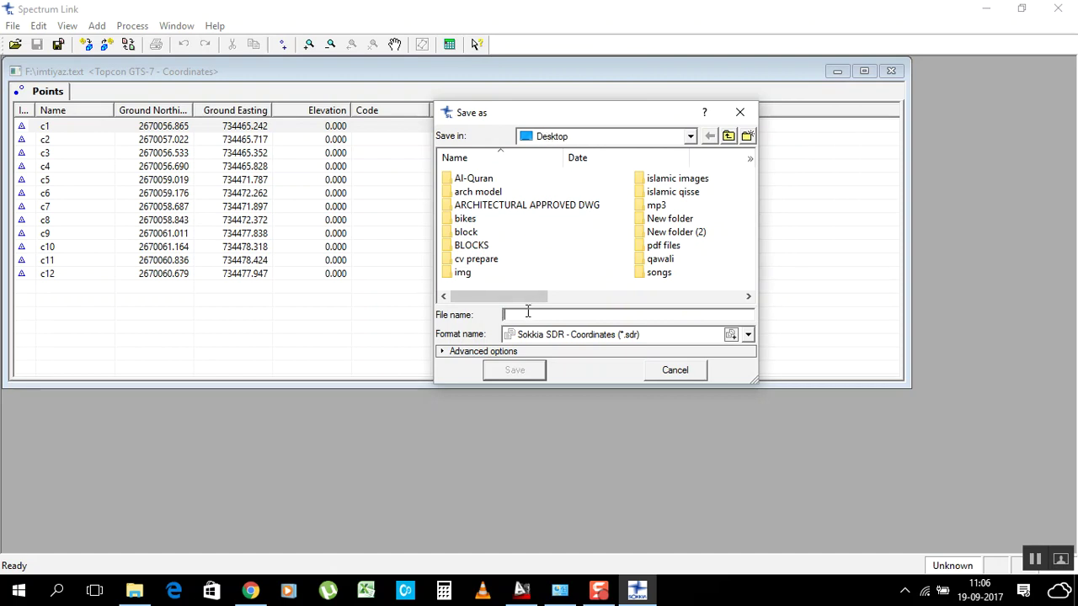
type("123")
left_click(513, 370)
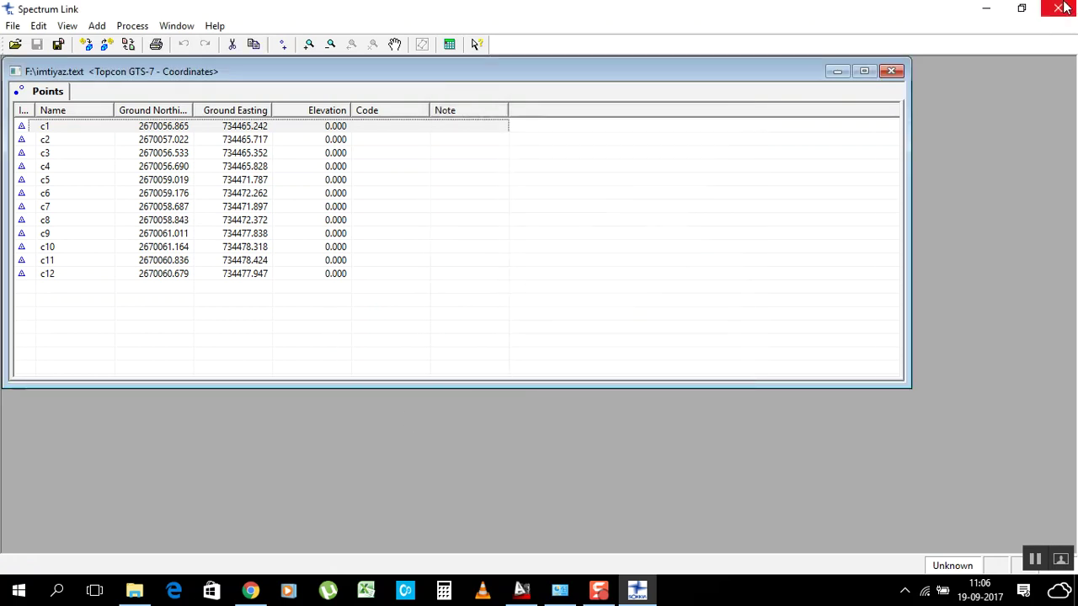
Step: Close Spectrum Link and minimize the folder window and AutoCAD to show the desktop
left_click(891, 71)
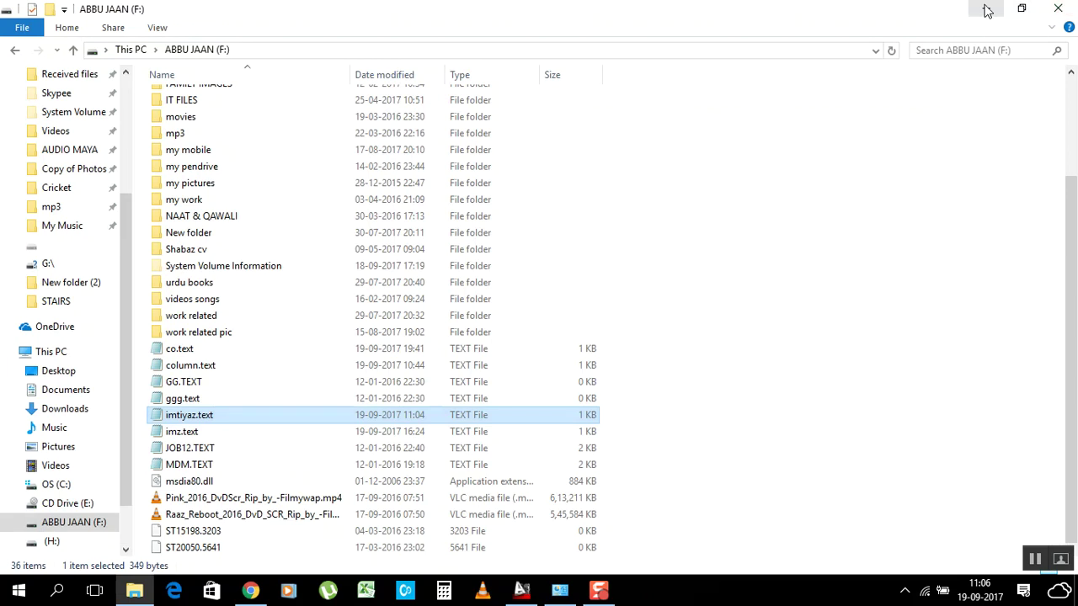
left_click(987, 9)
left_click(992, 10)
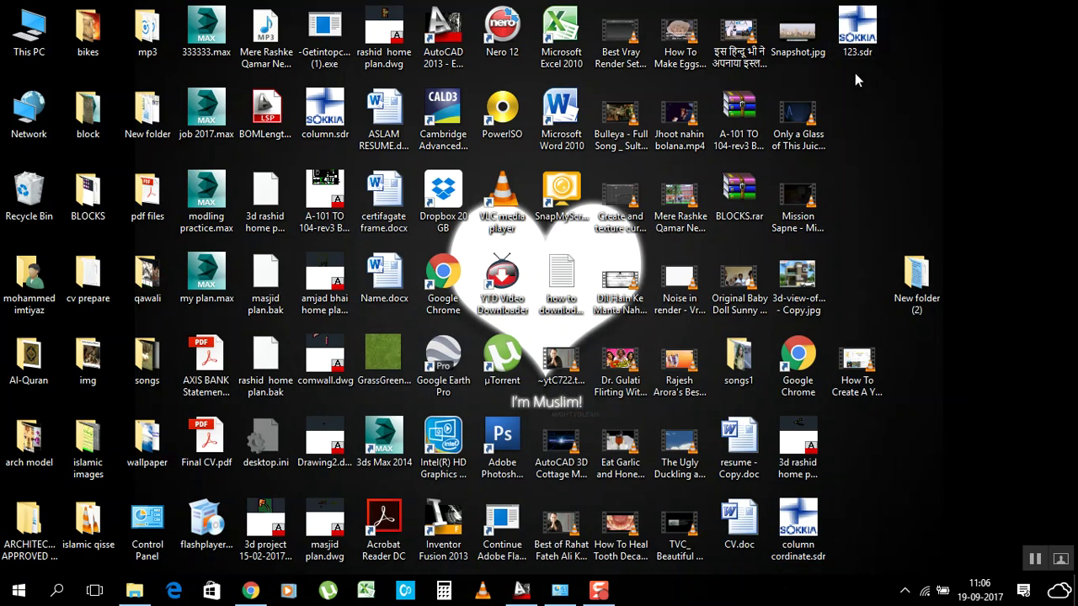
Step: Check the options for the new 123.sdr file on the desktop, then deselect it
left_click(865, 41)
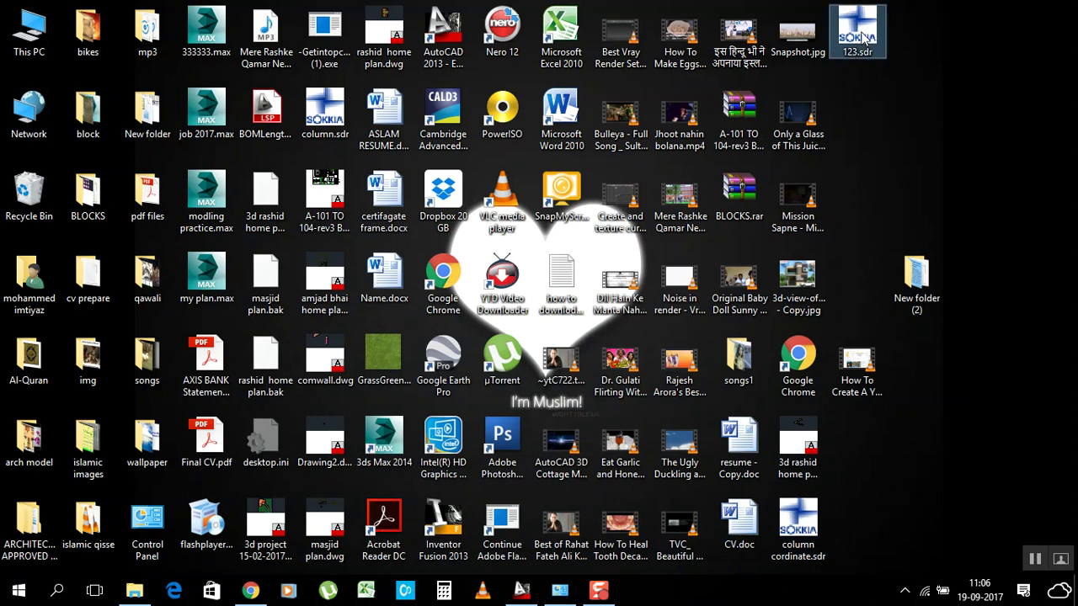
right_click(858, 36)
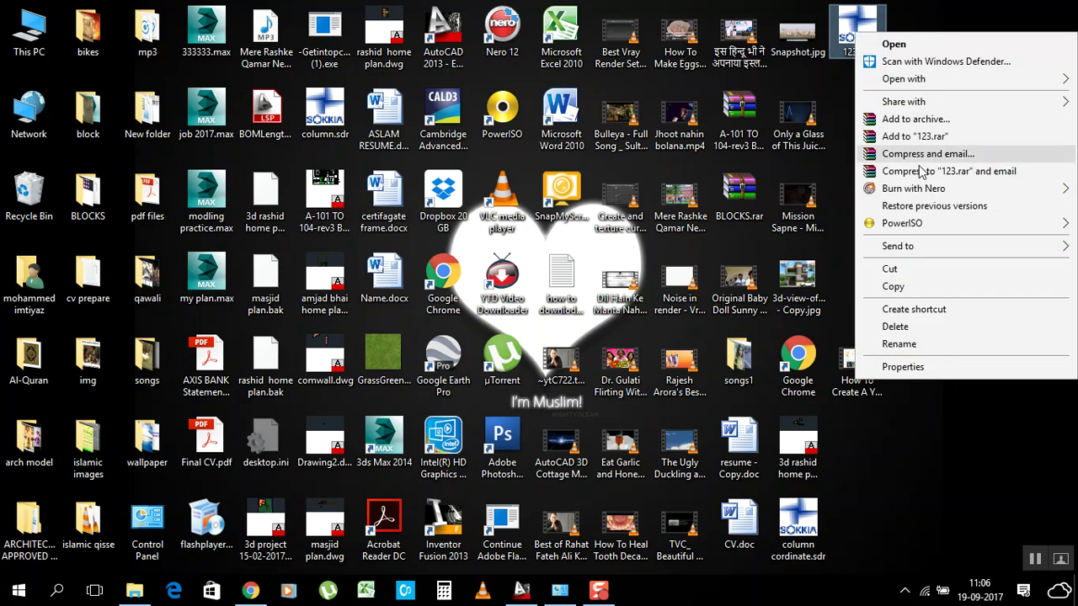
mouse_move(907, 246)
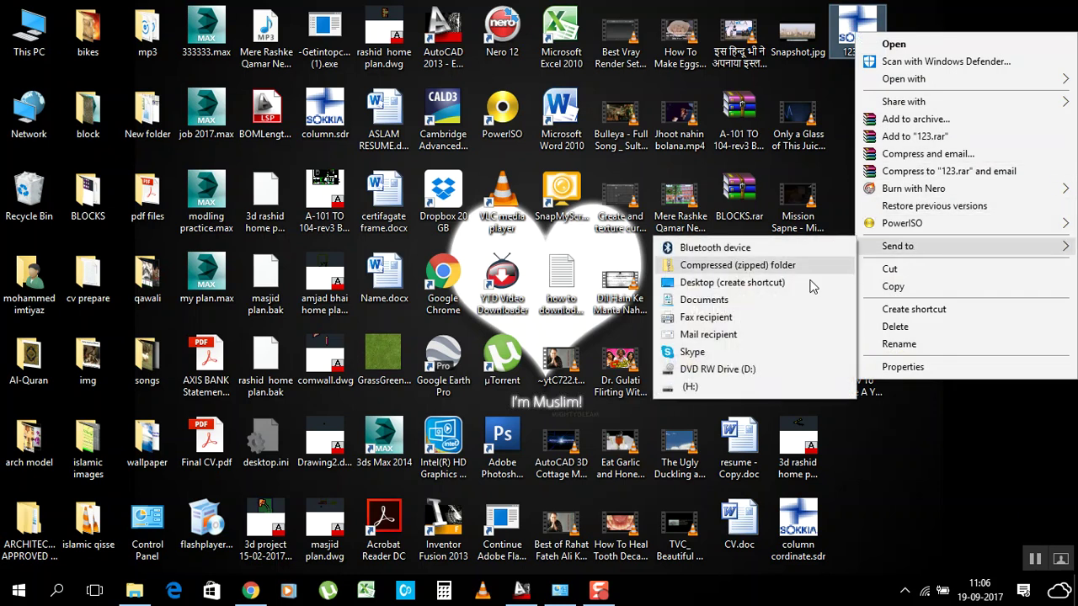
left_click(694, 389)
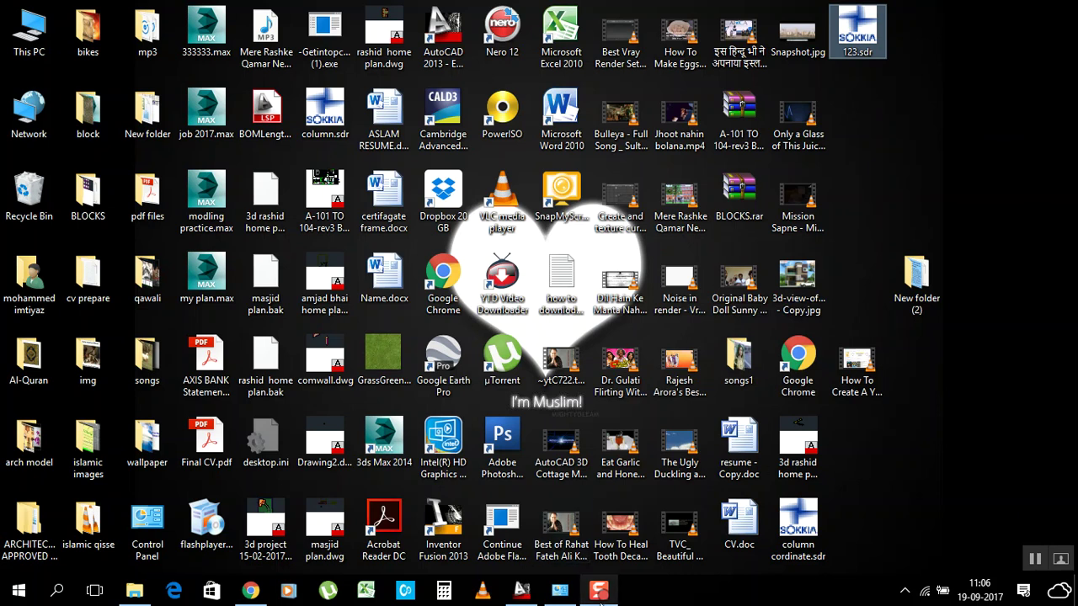
left_click(118, 71)
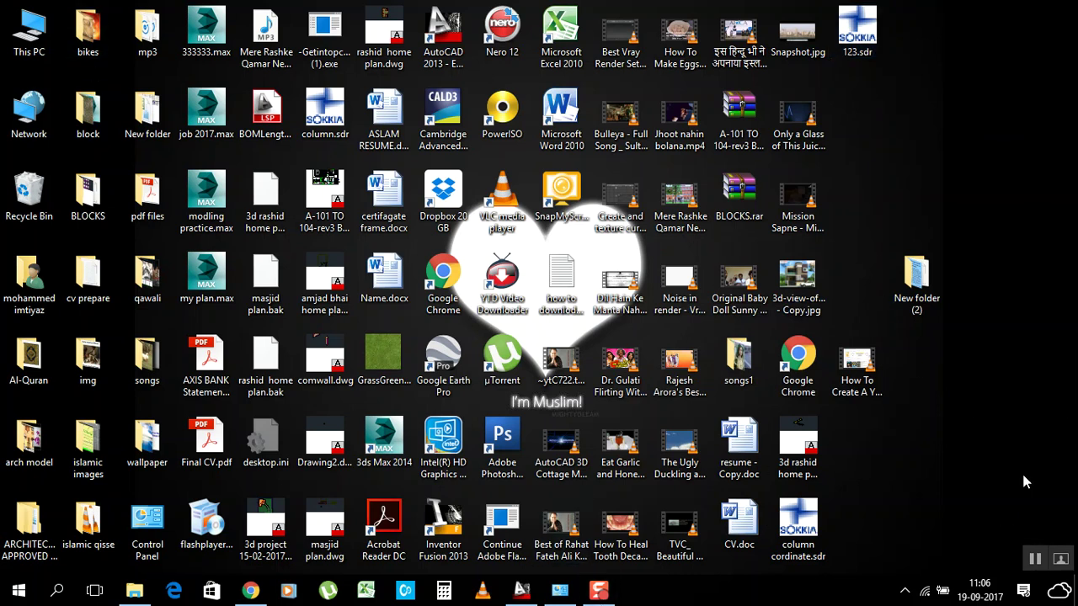